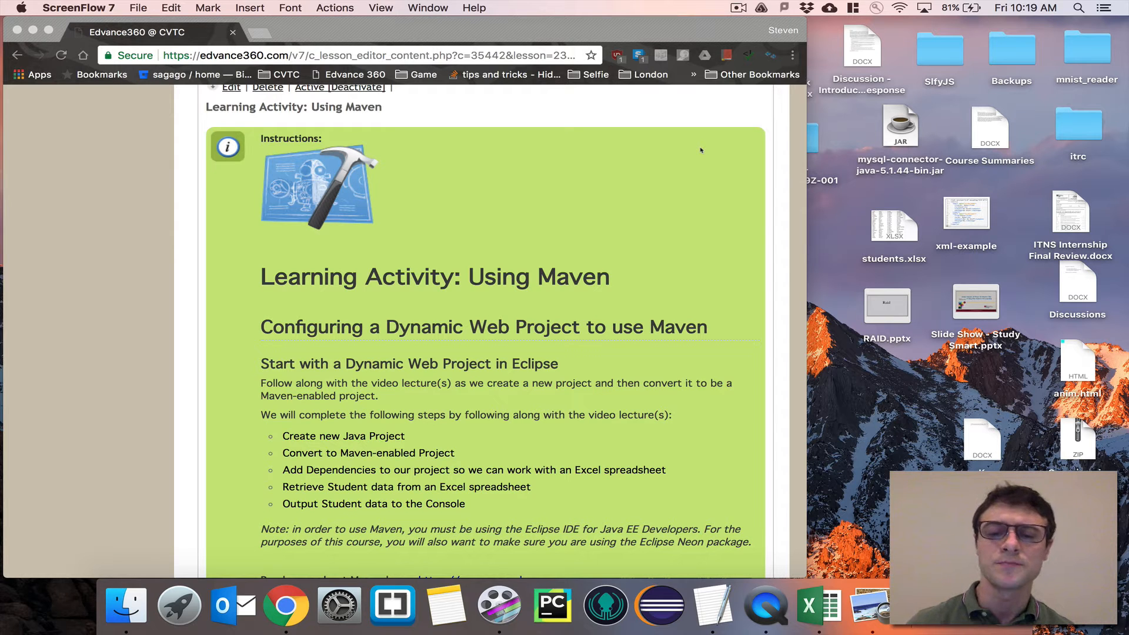
Read through the Maven learning activity instructions, then switch to Eclipse and expand its window to full screen
scroll(700, 150, "down", 1)
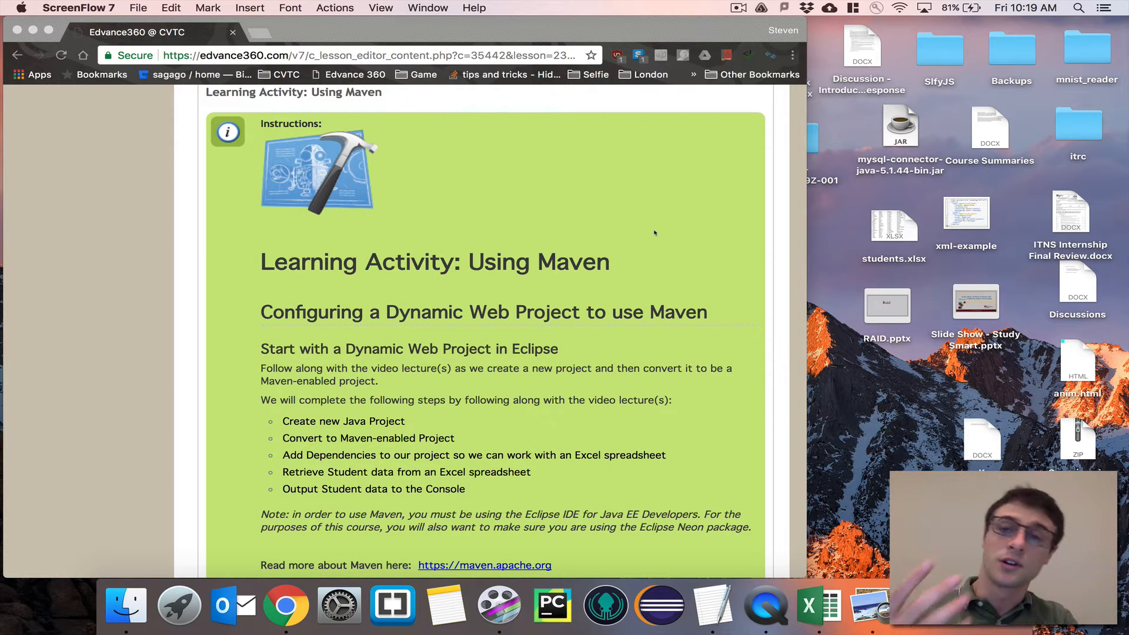
scroll(645, 212, "down", 2)
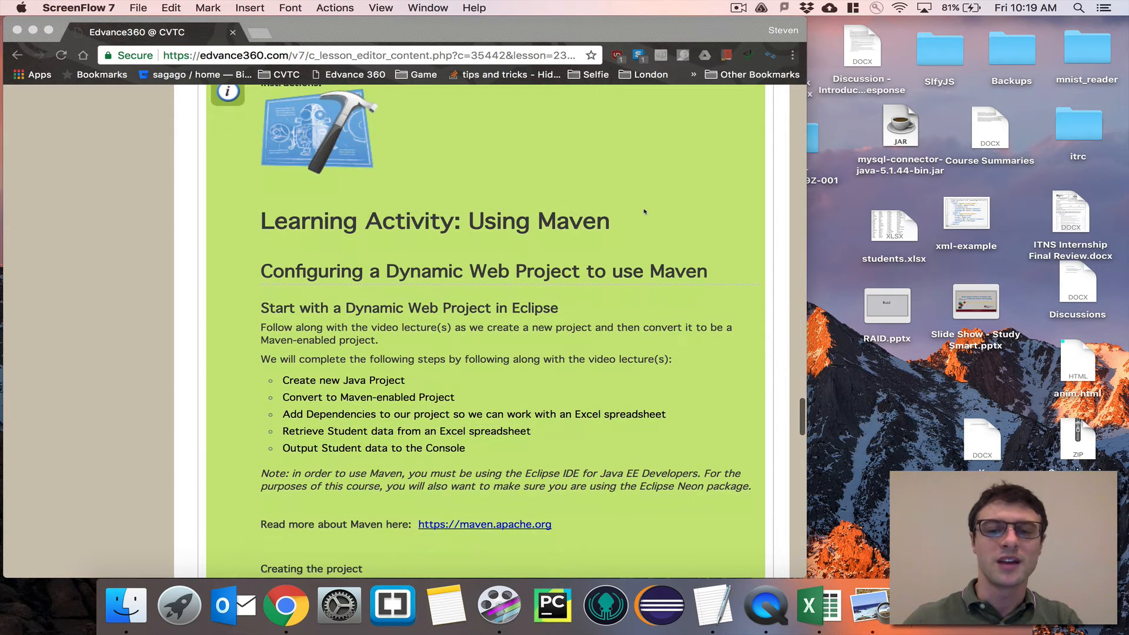
left_click(660, 606)
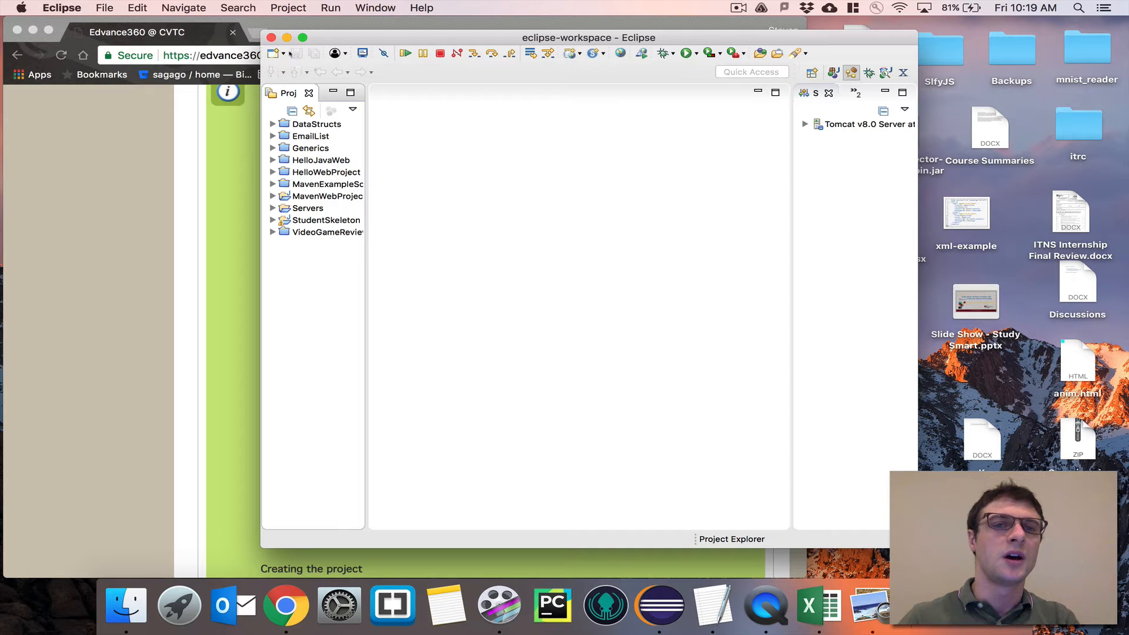
left_click(303, 37)
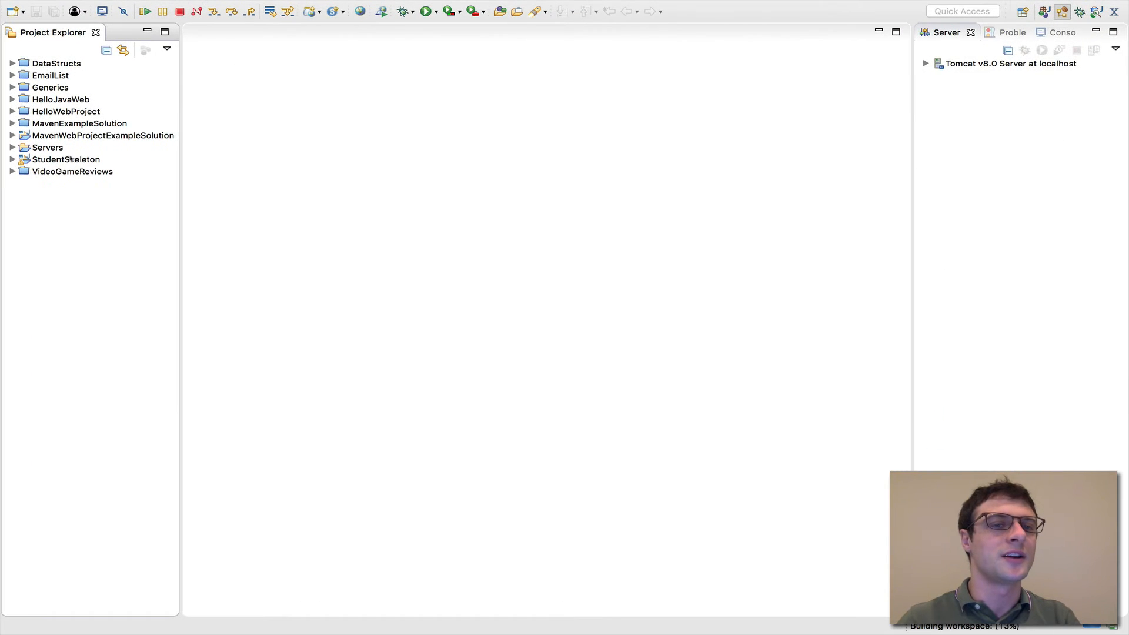
Close the MavenWebProjectExampleSolution and StudentSkeleton projects
left_click(85, 134)
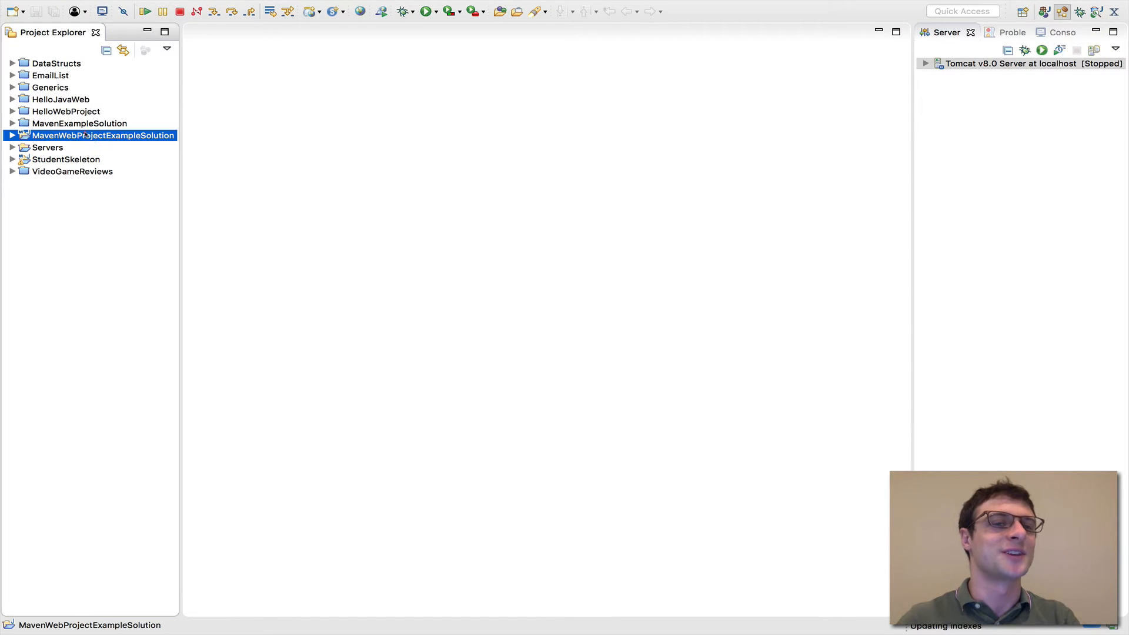
right_click(85, 134)
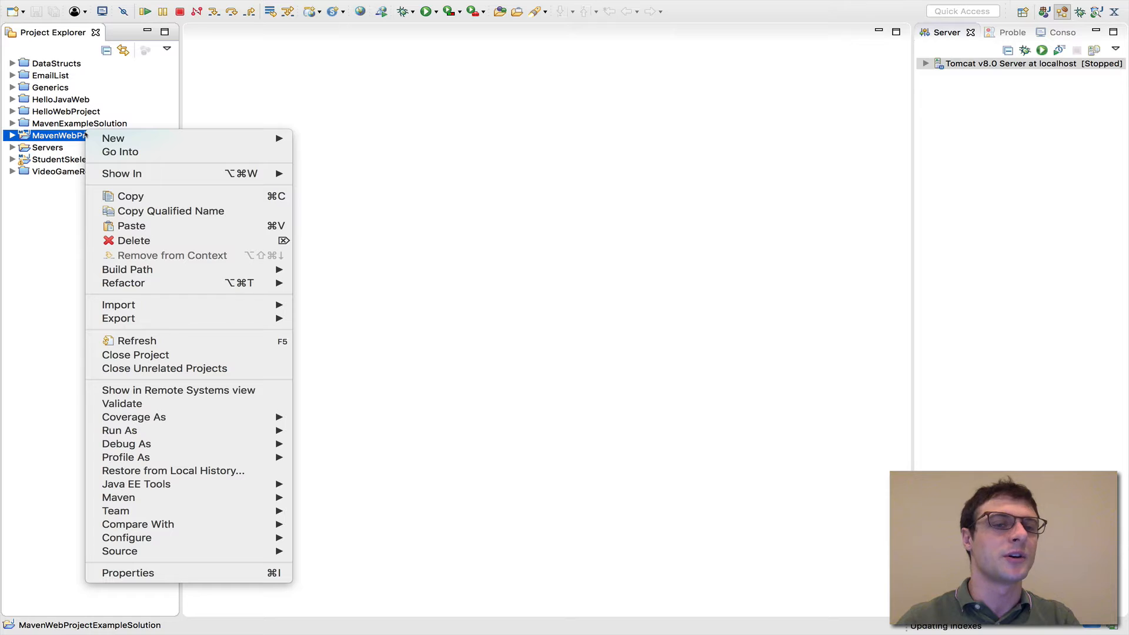
left_click(156, 354)
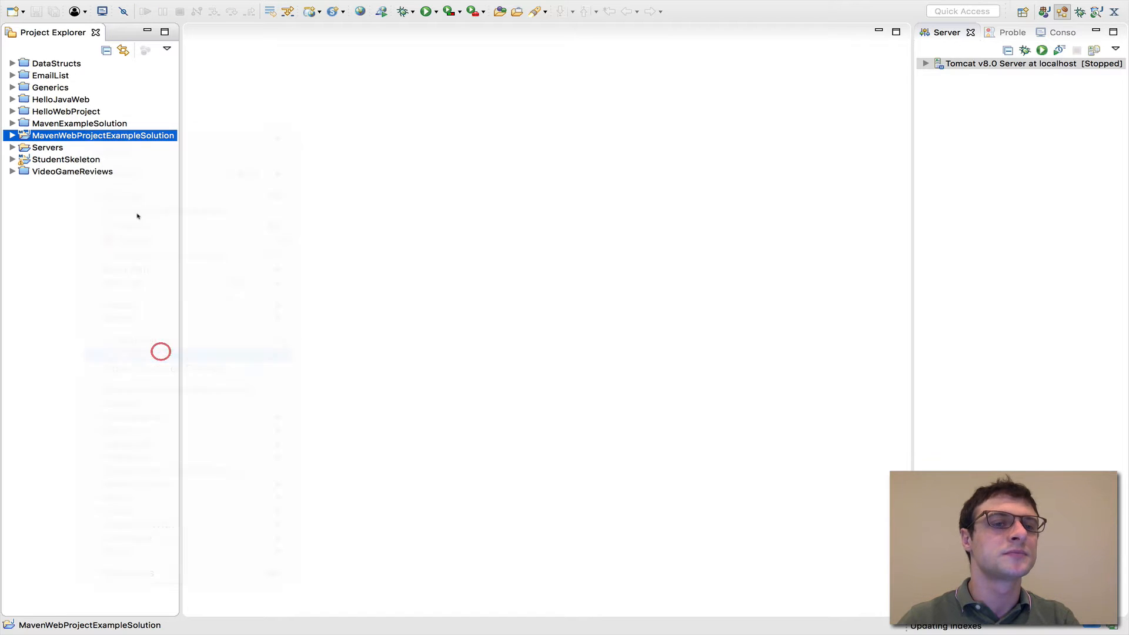
left_click(91, 159)
right_click(92, 159)
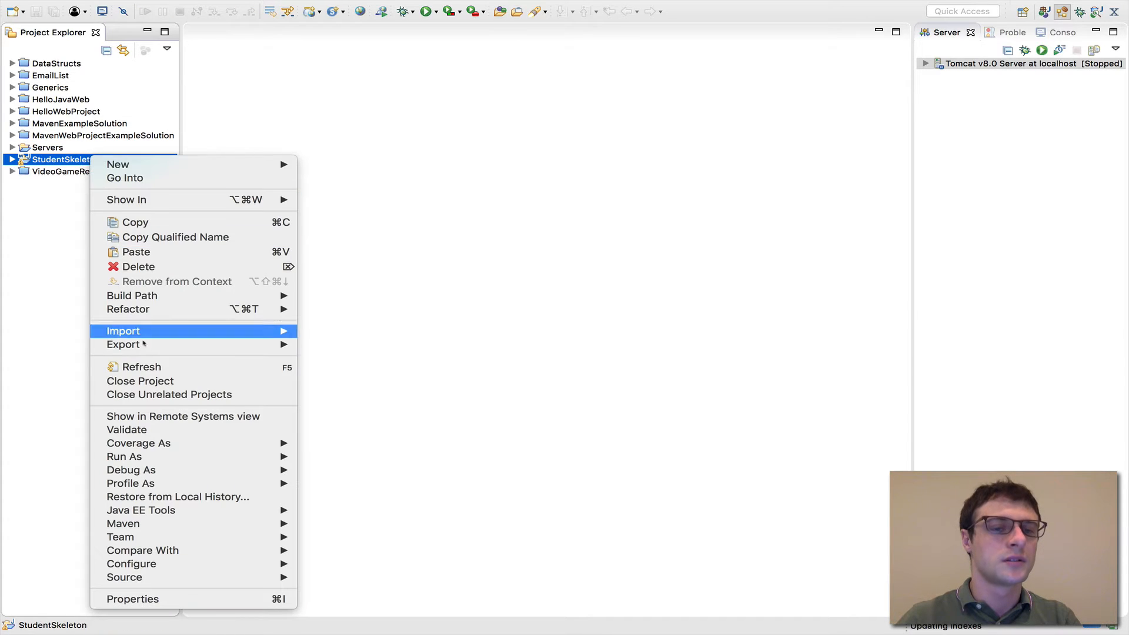
left_click(147, 379)
Start creating a new project with the Dynamic Web Project wizard from the Web category
left_click(116, 233)
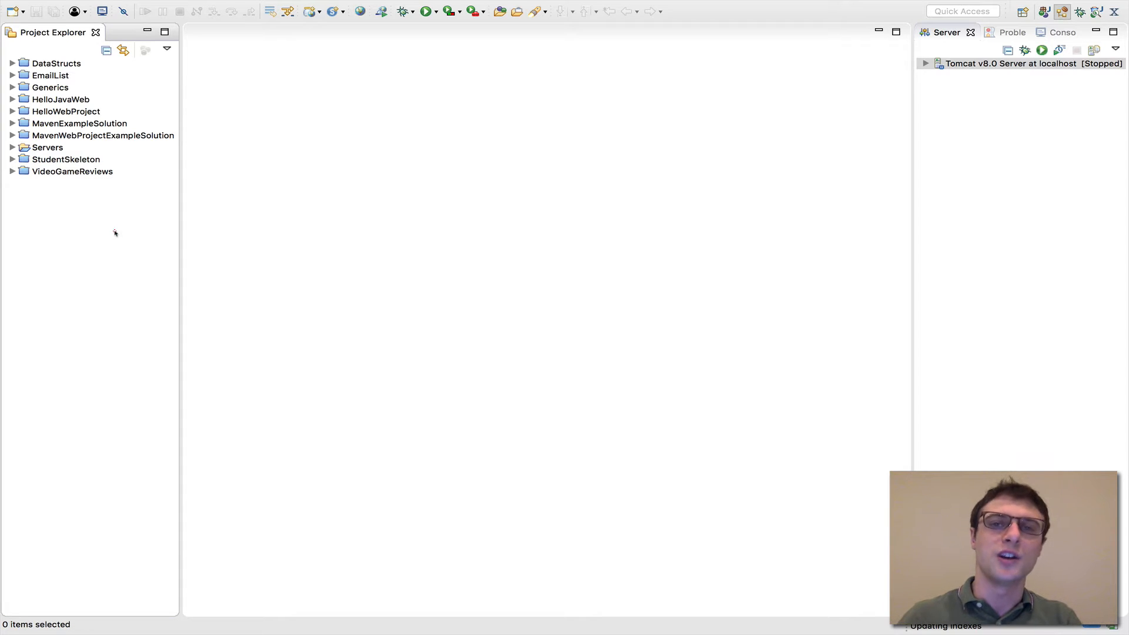
right_click(115, 234)
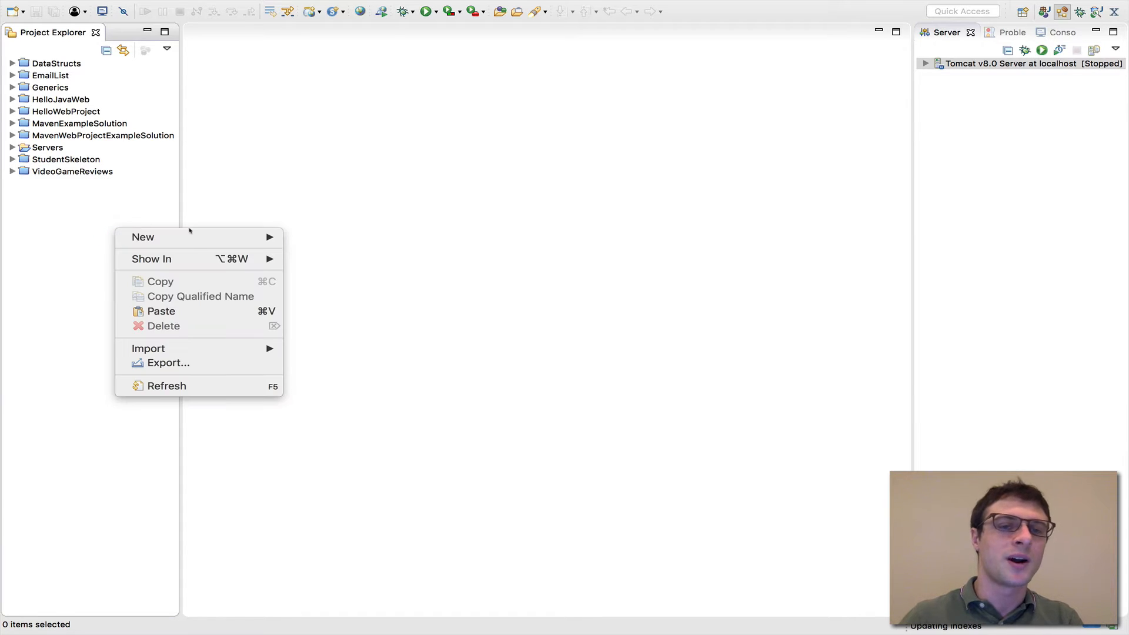
mouse_move(193, 236)
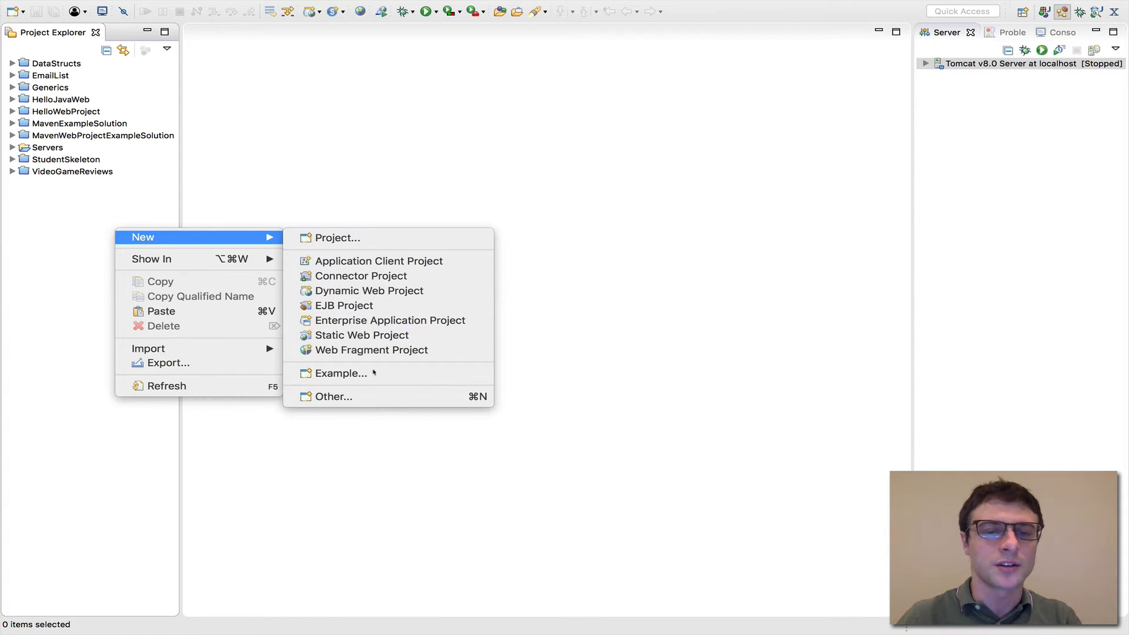
left_click(373, 396)
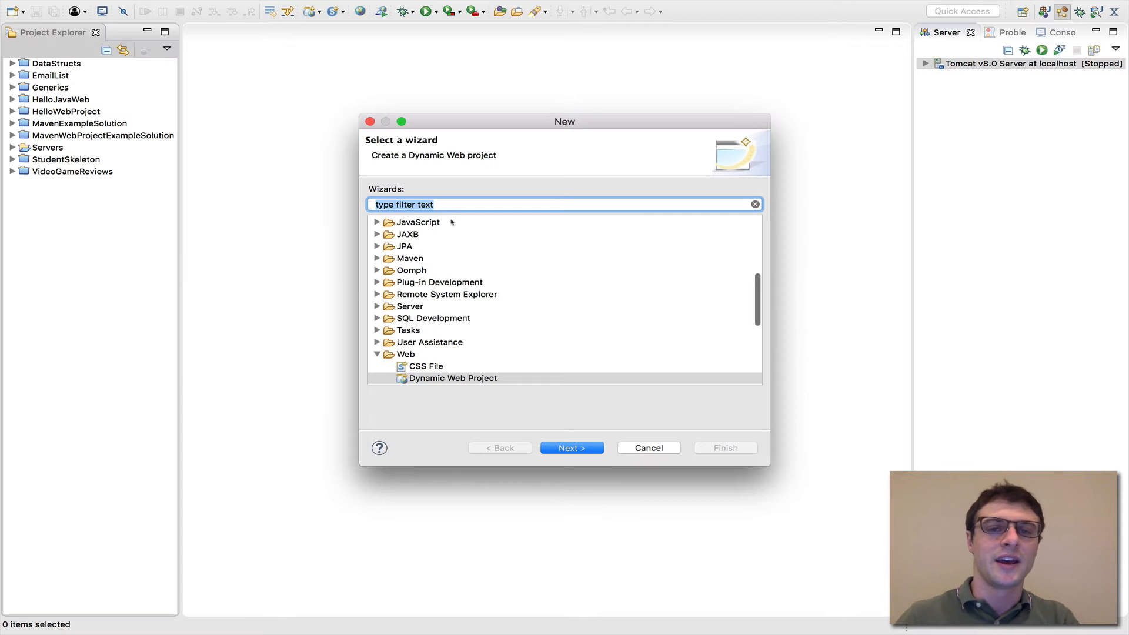
scroll(452, 273, "down", 3)
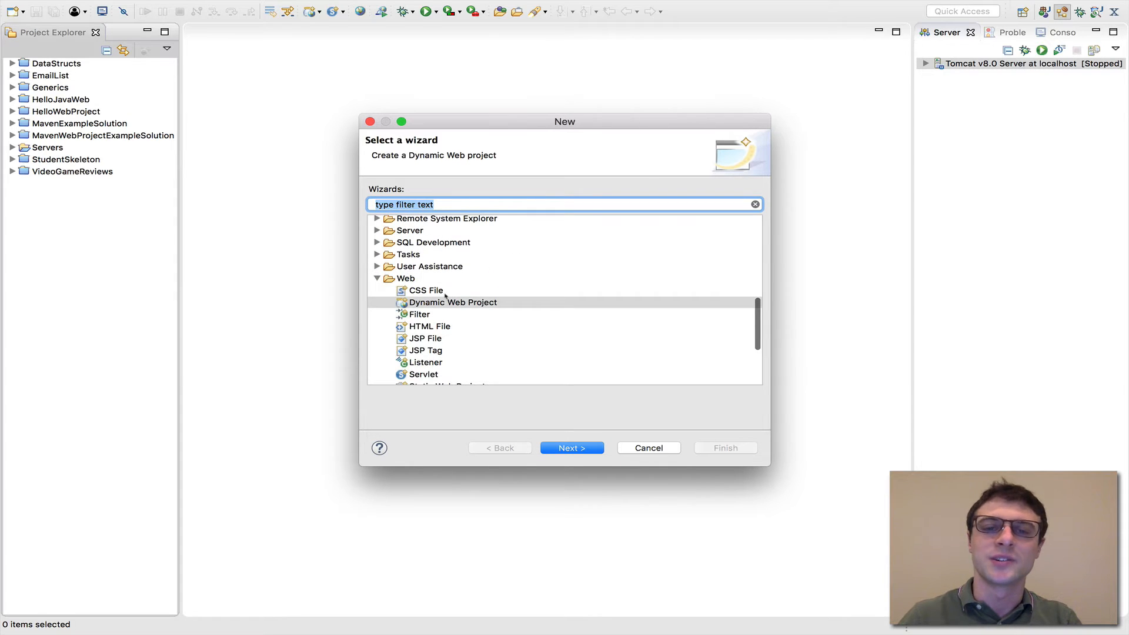
scroll(445, 296, "down", 1)
left_click(442, 296)
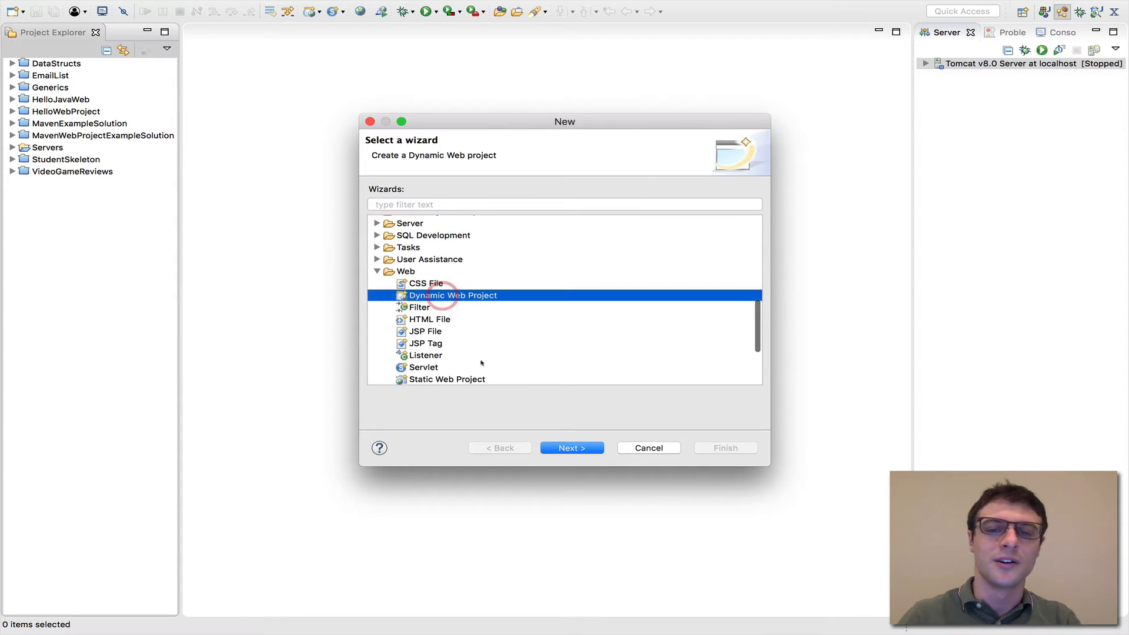
left_click(577, 448)
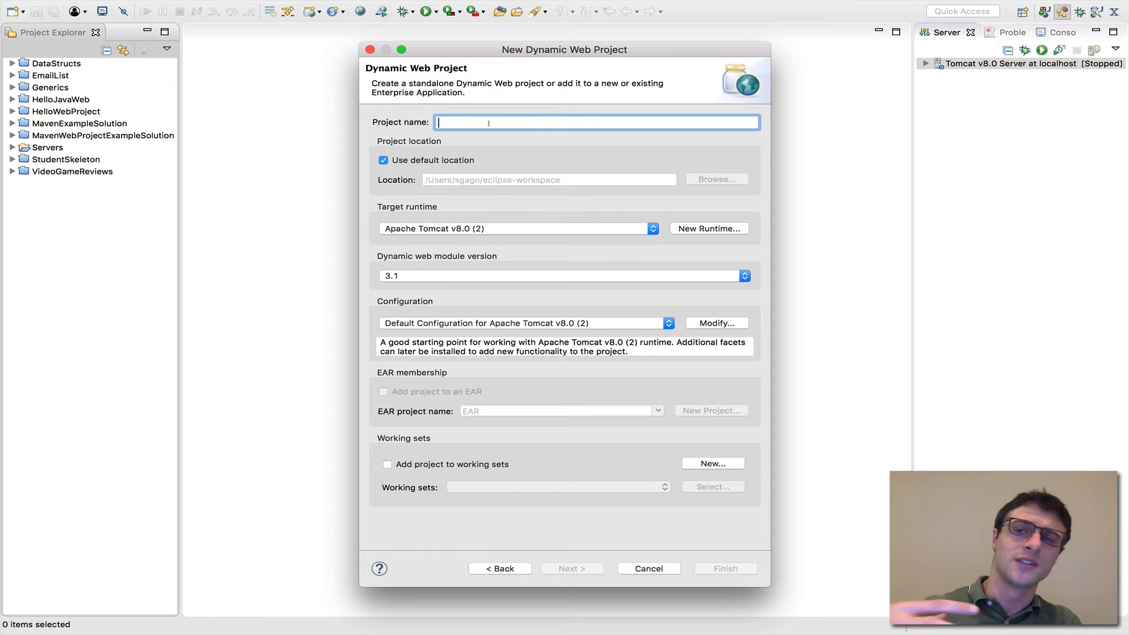
Name the new dynamic web project StudentsWebProject
type("St")
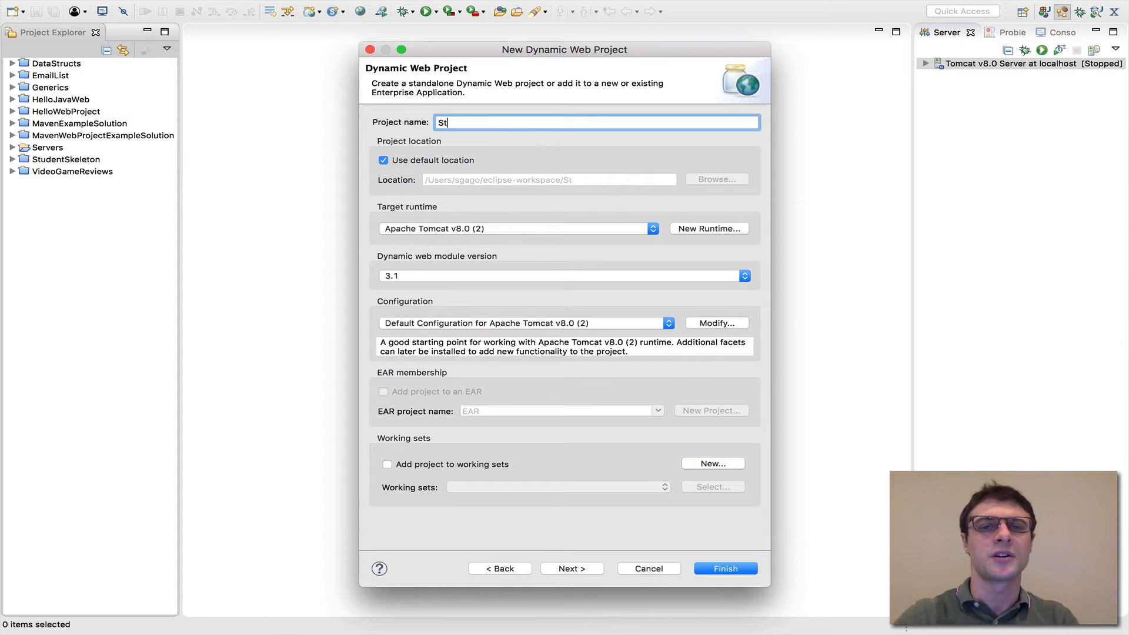
type("udents")
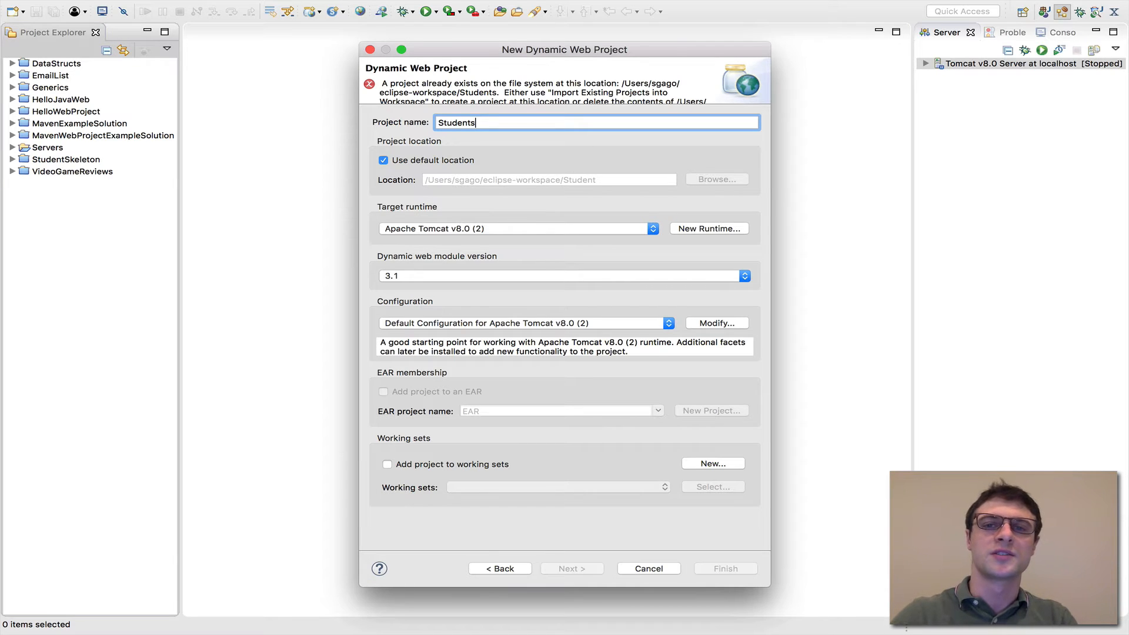
type("WebProject")
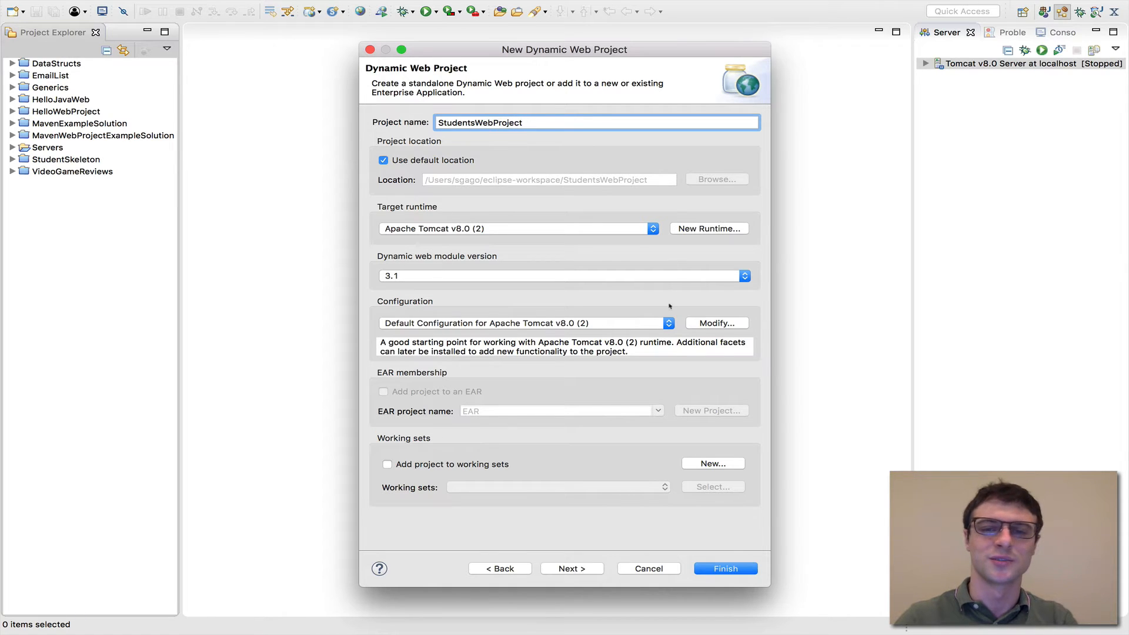
Set the project's target runtime to Apache Tomcat v8.0
left_click(650, 228)
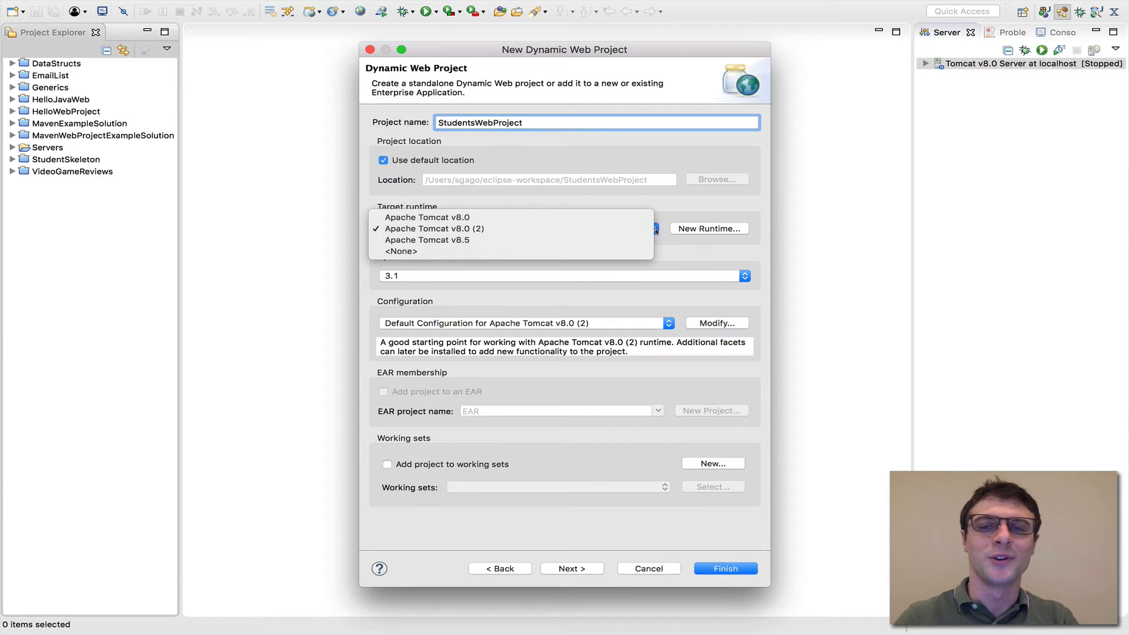
left_click(652, 230)
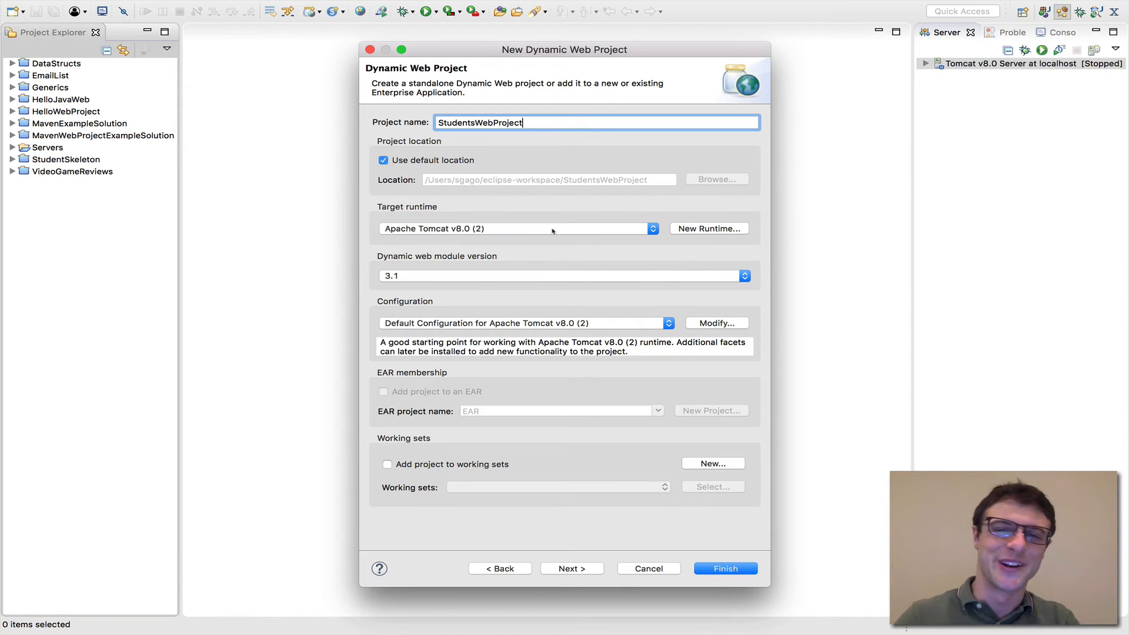
left_click(553, 231)
left_click(537, 217)
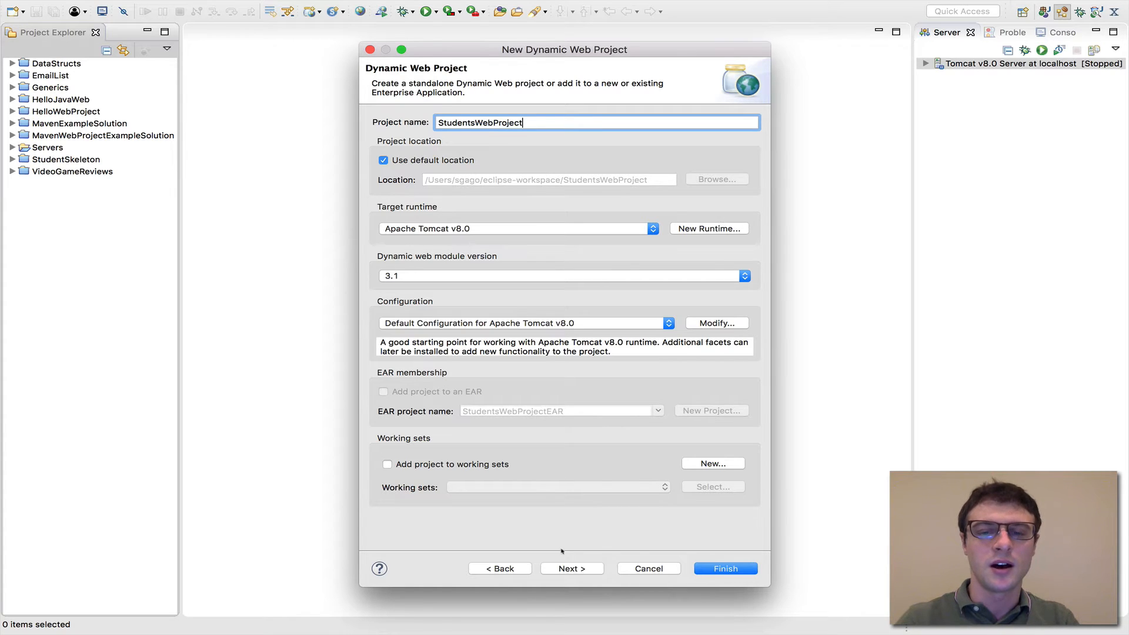
Accept the default src source folder and build/classes output folder, and continue to the web module settings
left_click(570, 569)
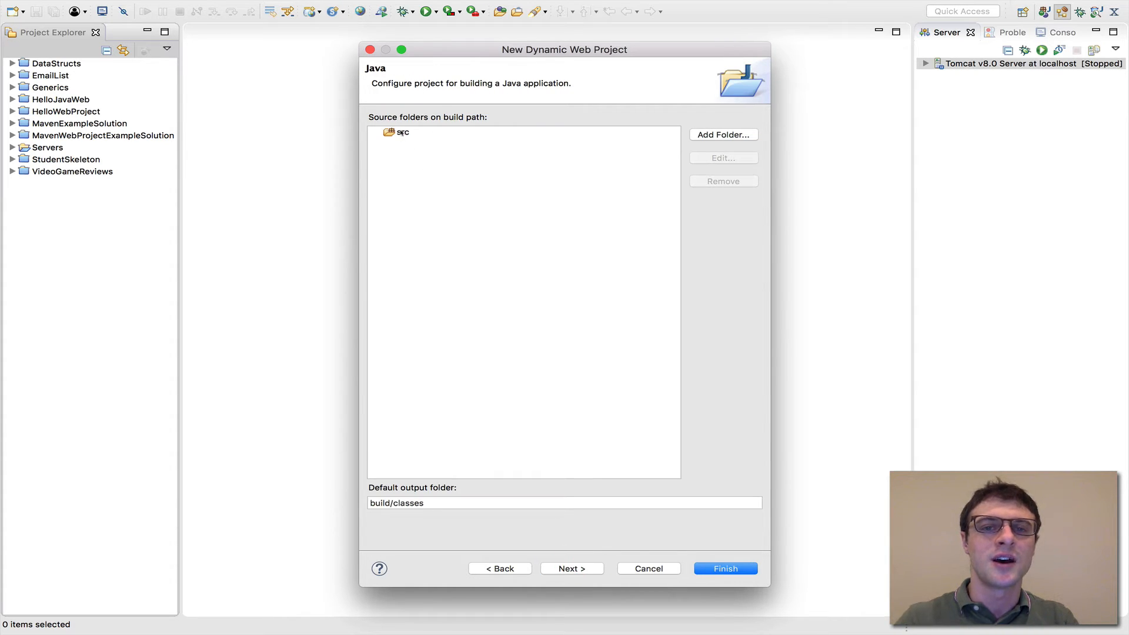
left_click(402, 133)
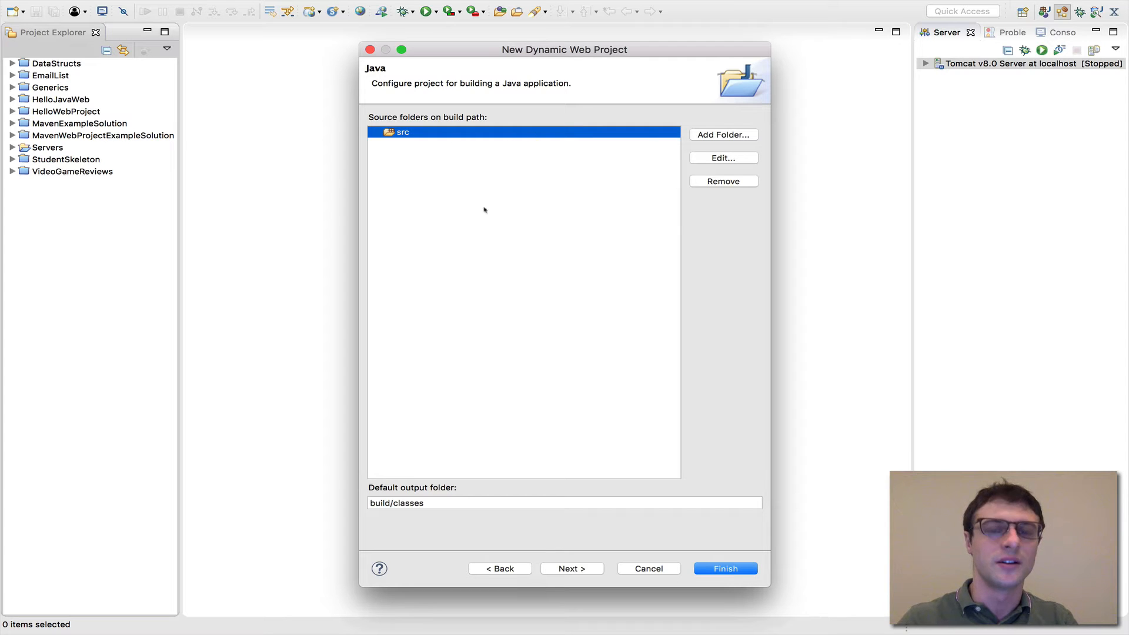
left_click(572, 576)
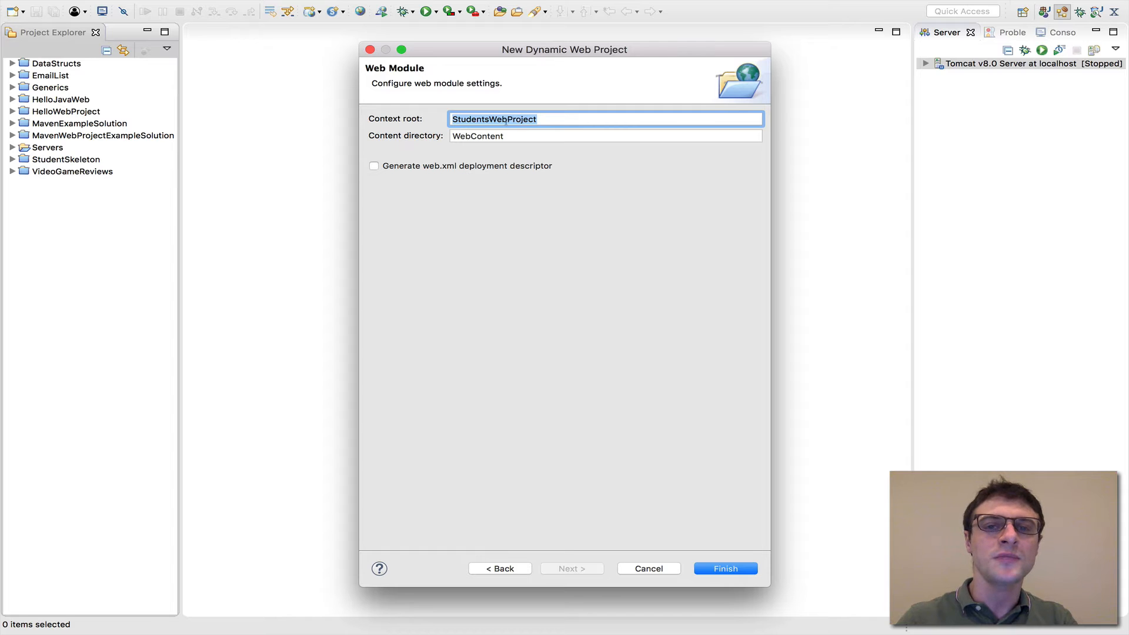
Keep the default context root and content directory, enable generating the web.xml deployment descriptor, and finish creating the project
left_click(504, 119)
left_click_drag(465, 119, 542, 119)
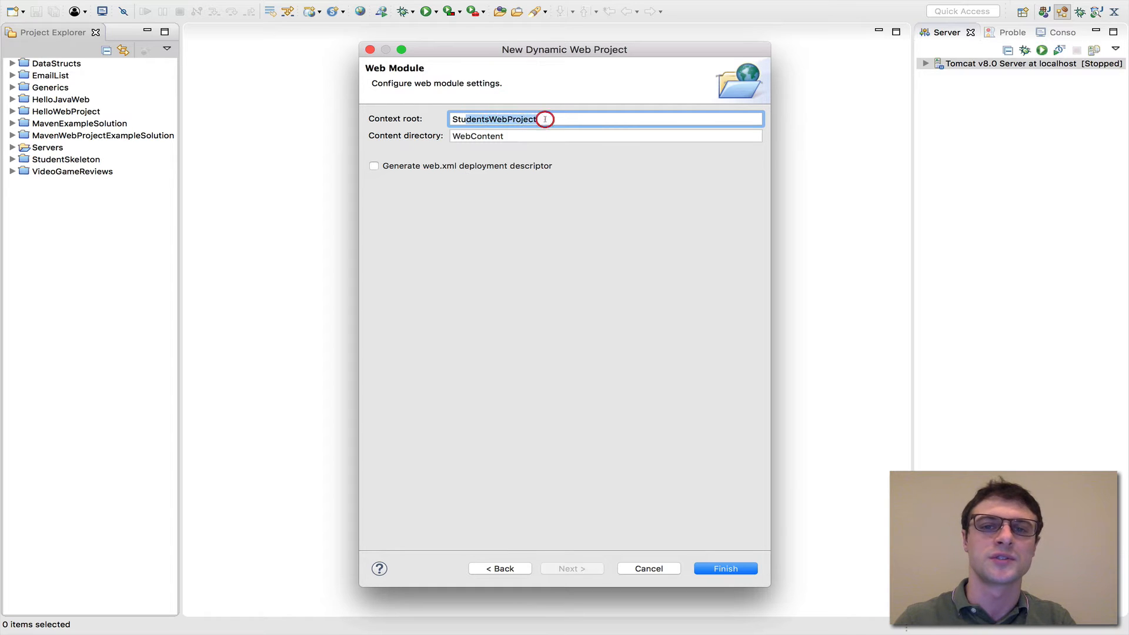
left_click(542, 119)
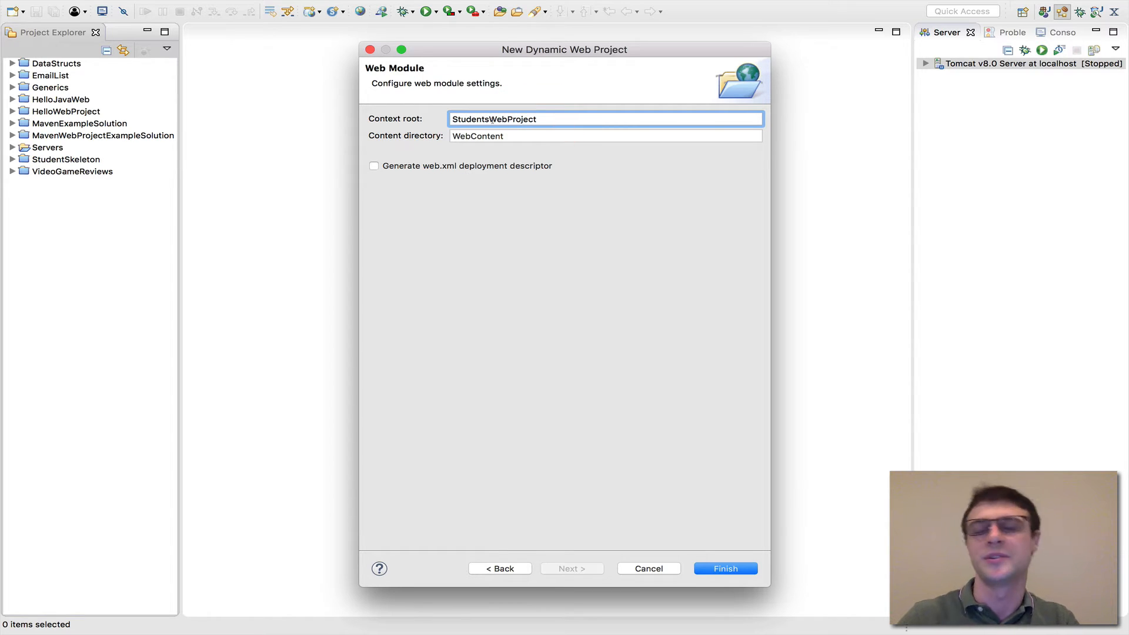
left_click_drag(515, 139, 433, 140)
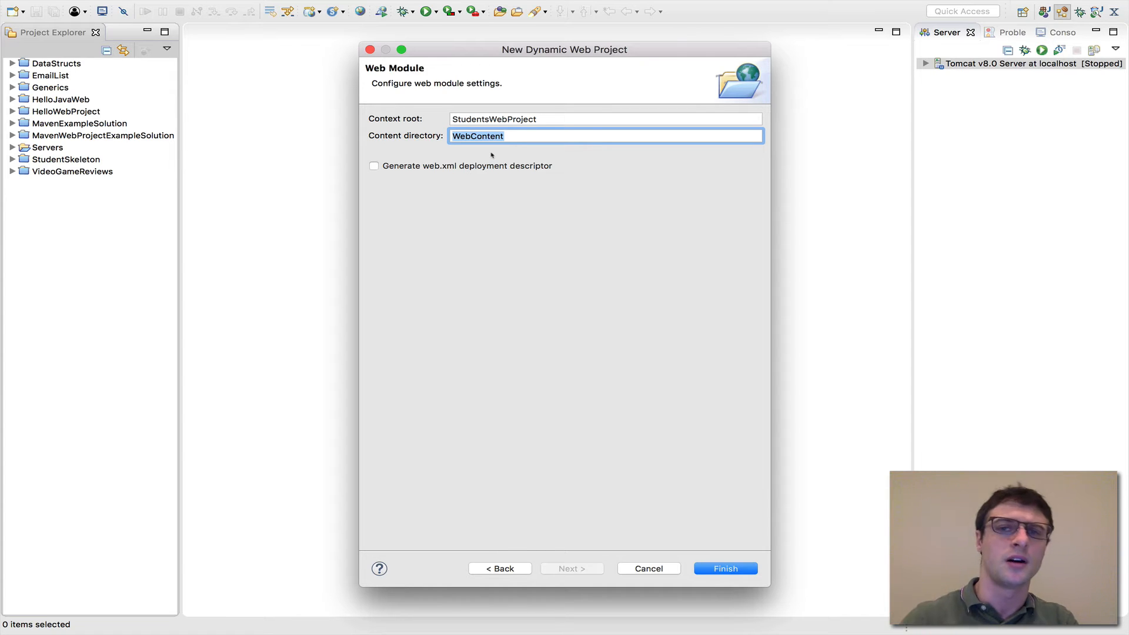
left_click(477, 136)
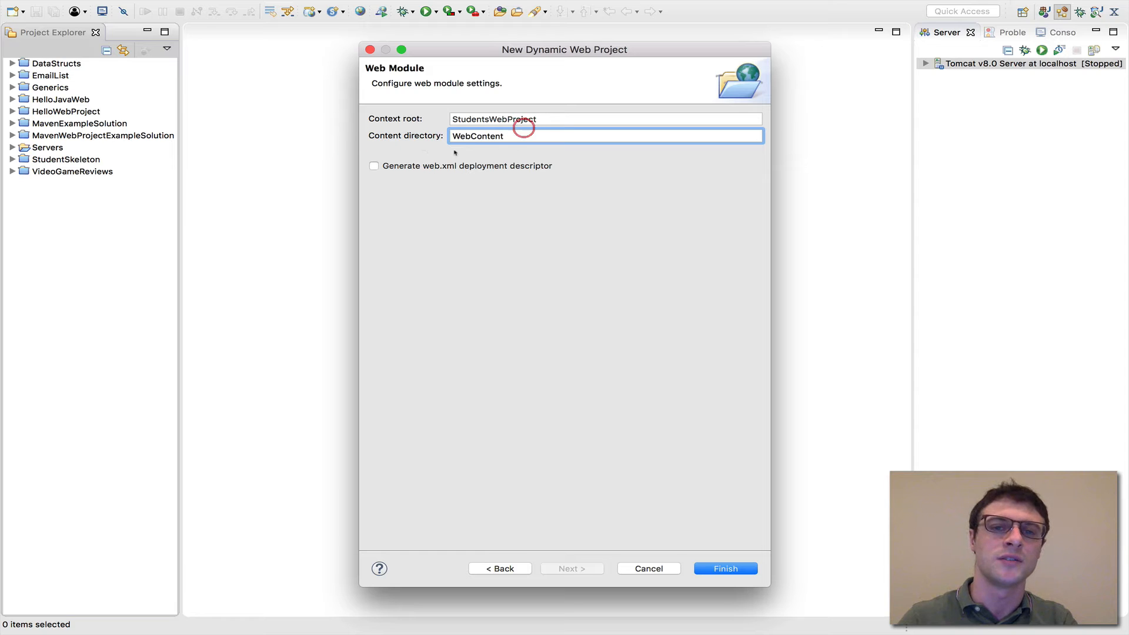
left_click(374, 166)
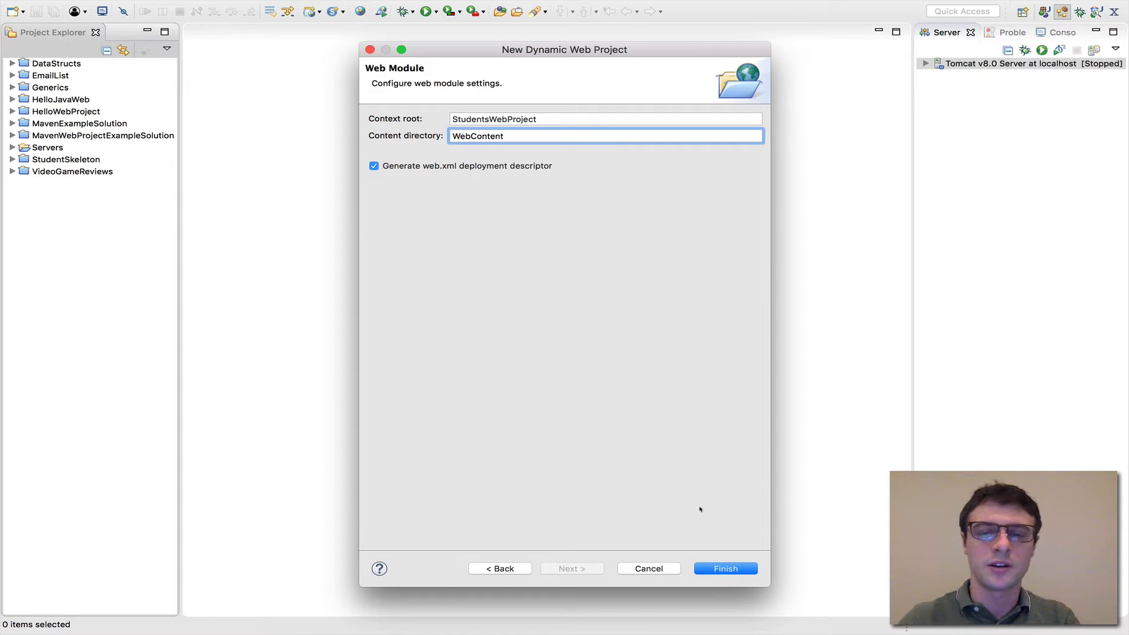
left_click(736, 568)
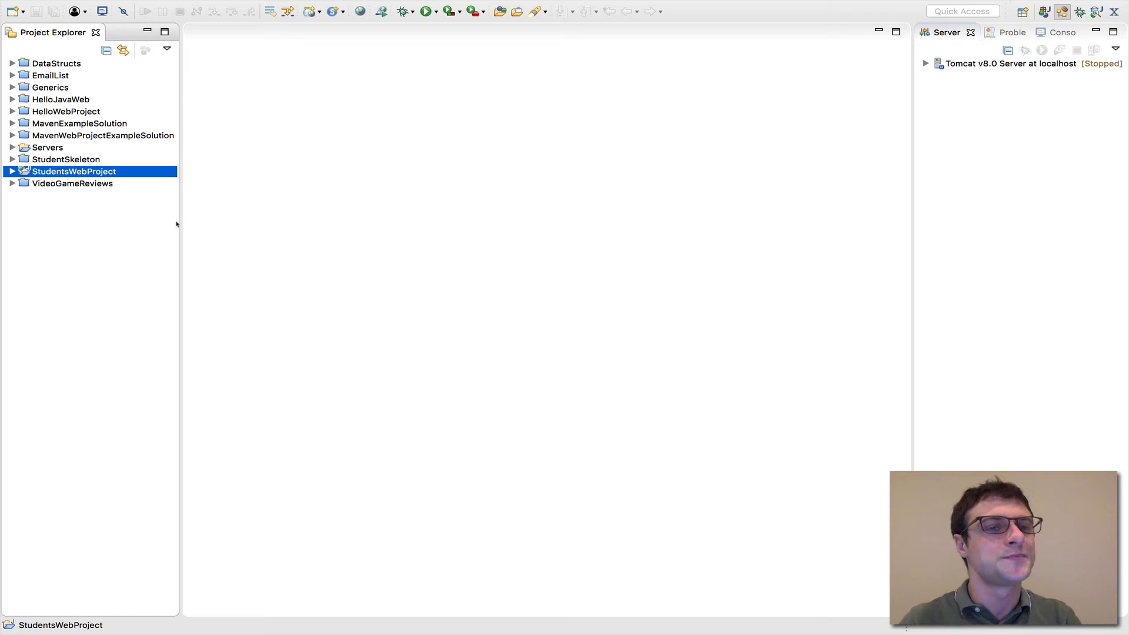
Expand StudentsWebProject in the project tree and widen the Project Explorer to fit its entries
left_click(12, 171)
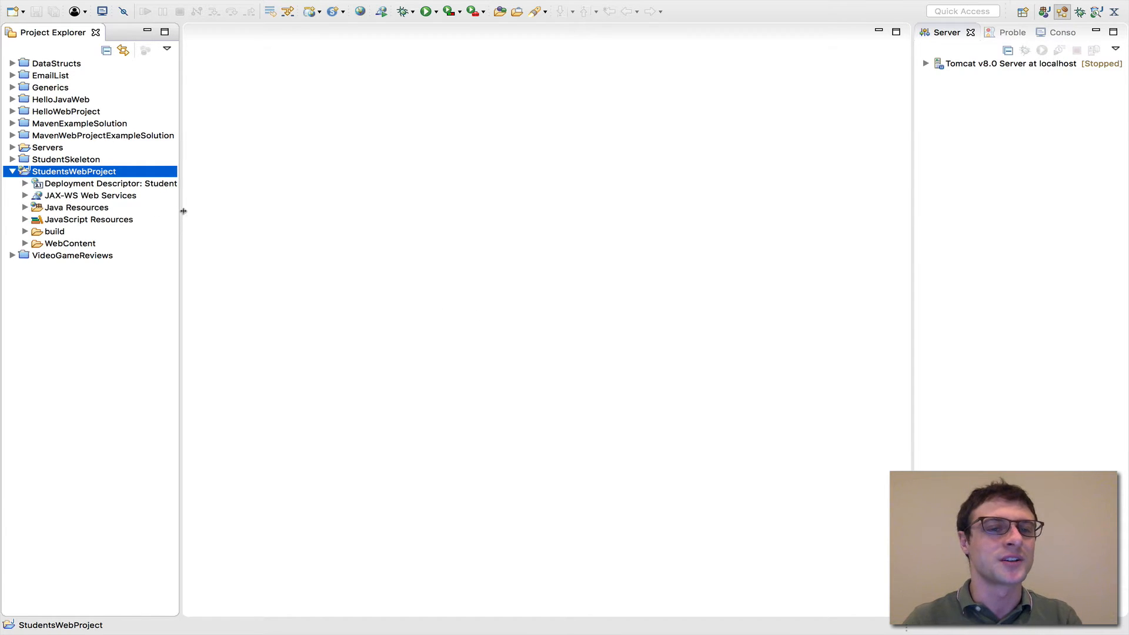
left_click_drag(182, 213, 276, 208)
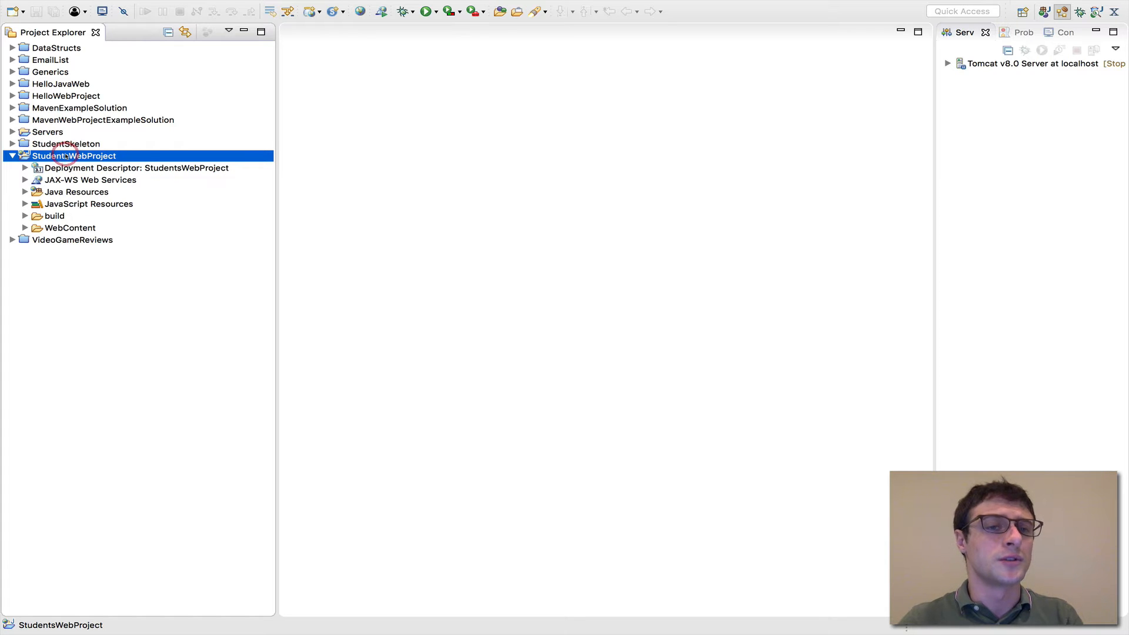
Convert StudentsWebProject to a Maven project, keeping the default group ID, artifact ID, version 0.0.1-SNAPSHOT and war packaging for the new POM
right_click(105, 158)
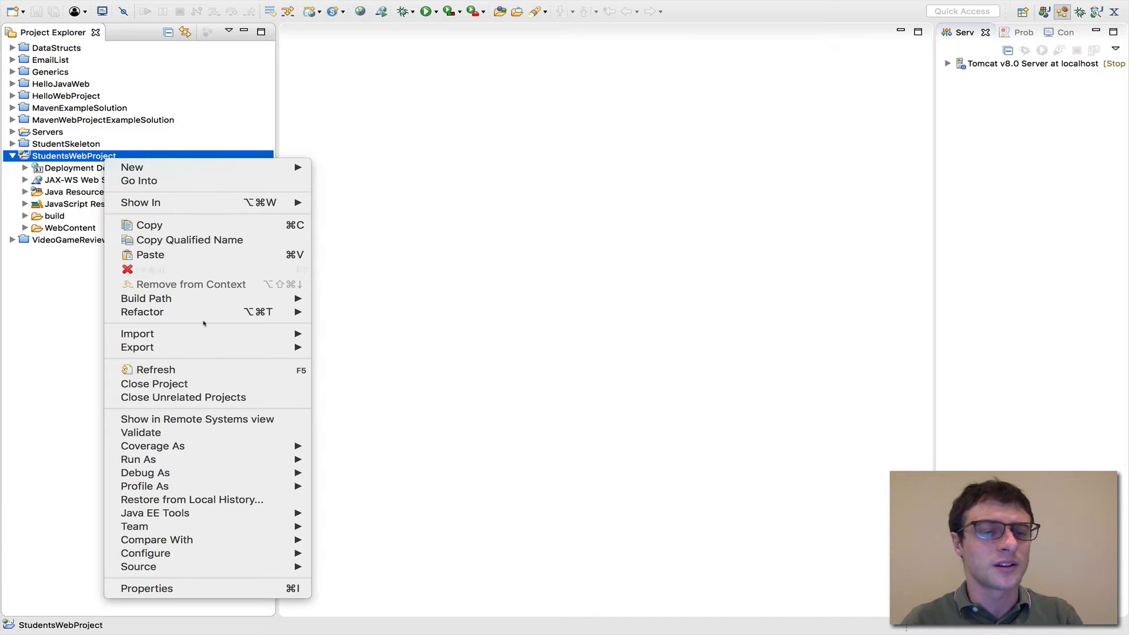
mouse_move(231, 556)
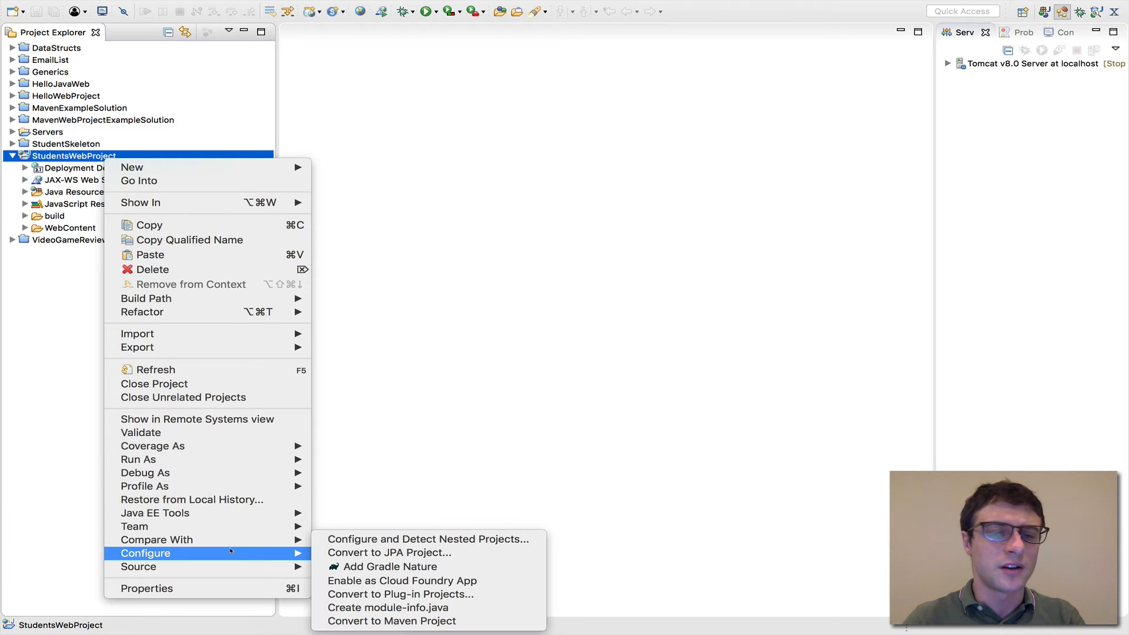
left_click(53, 364)
right_click(109, 158)
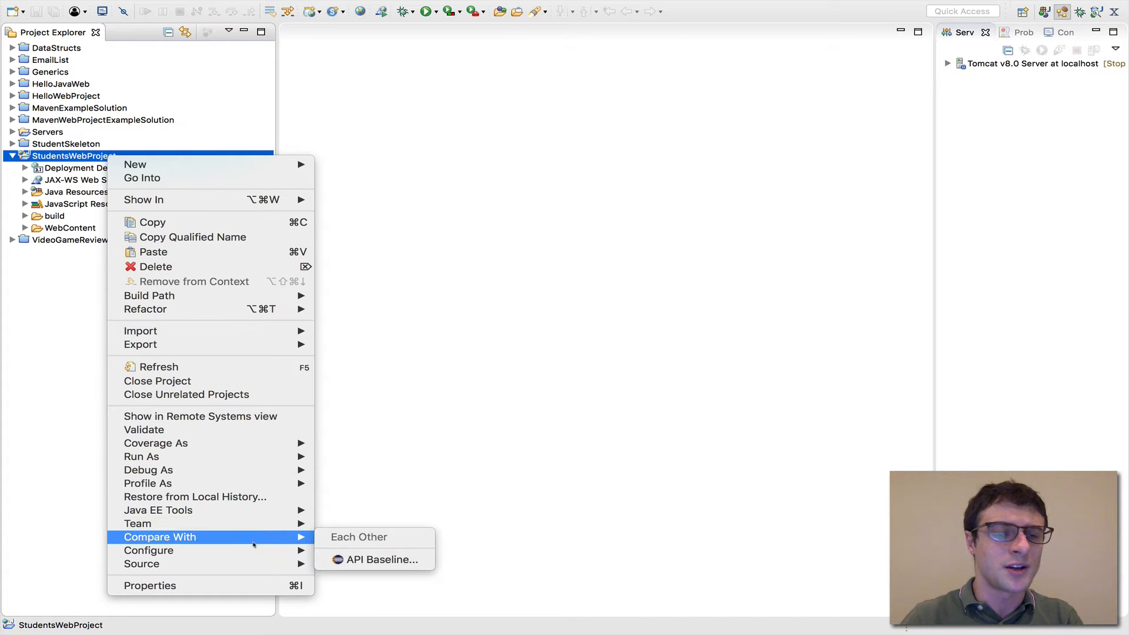
mouse_move(253, 551)
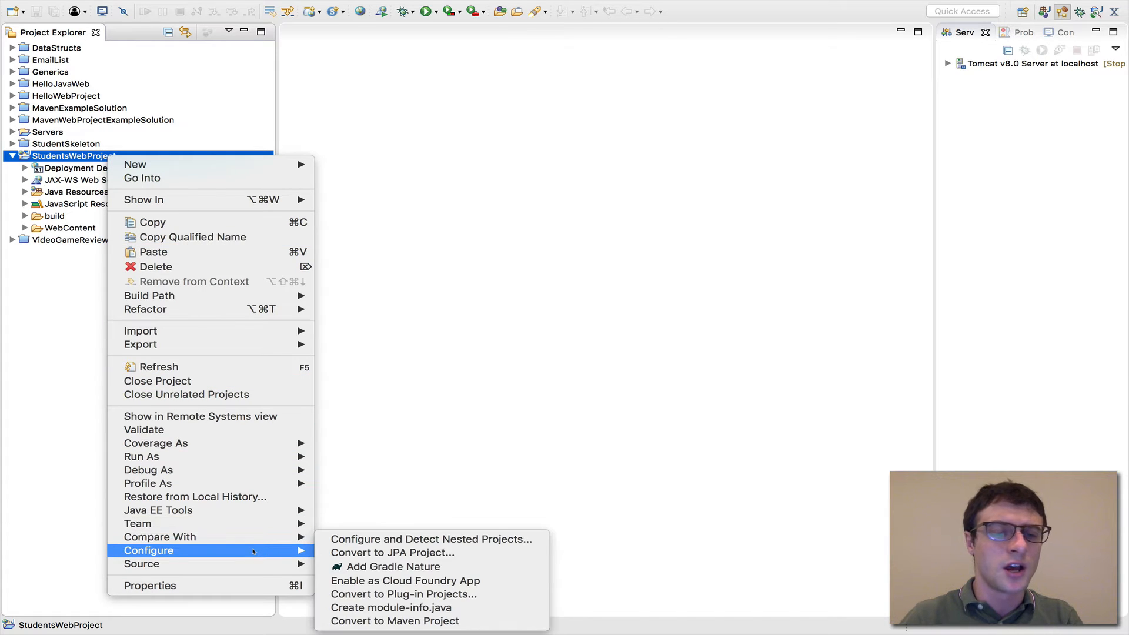
left_click(412, 622)
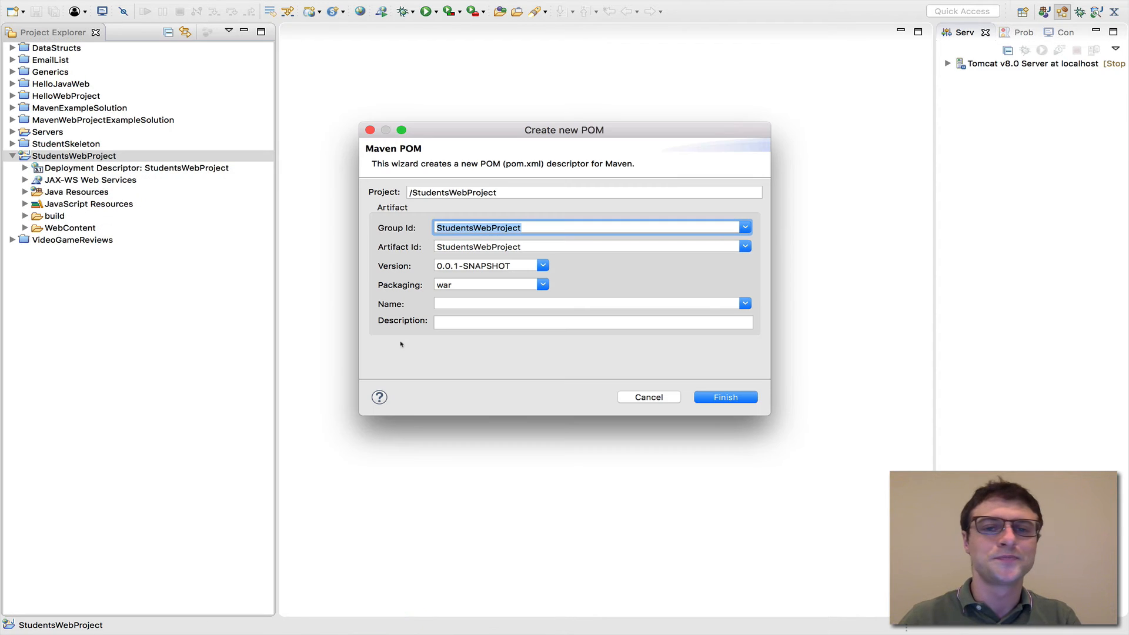
left_click_drag(558, 138, 555, 151)
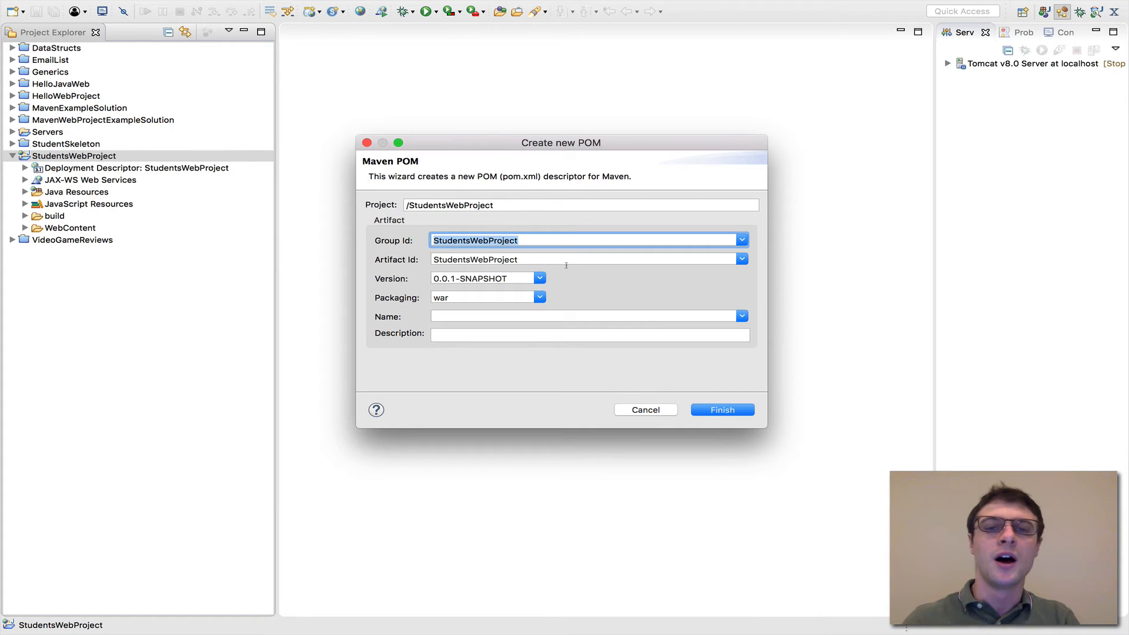
left_click(549, 240)
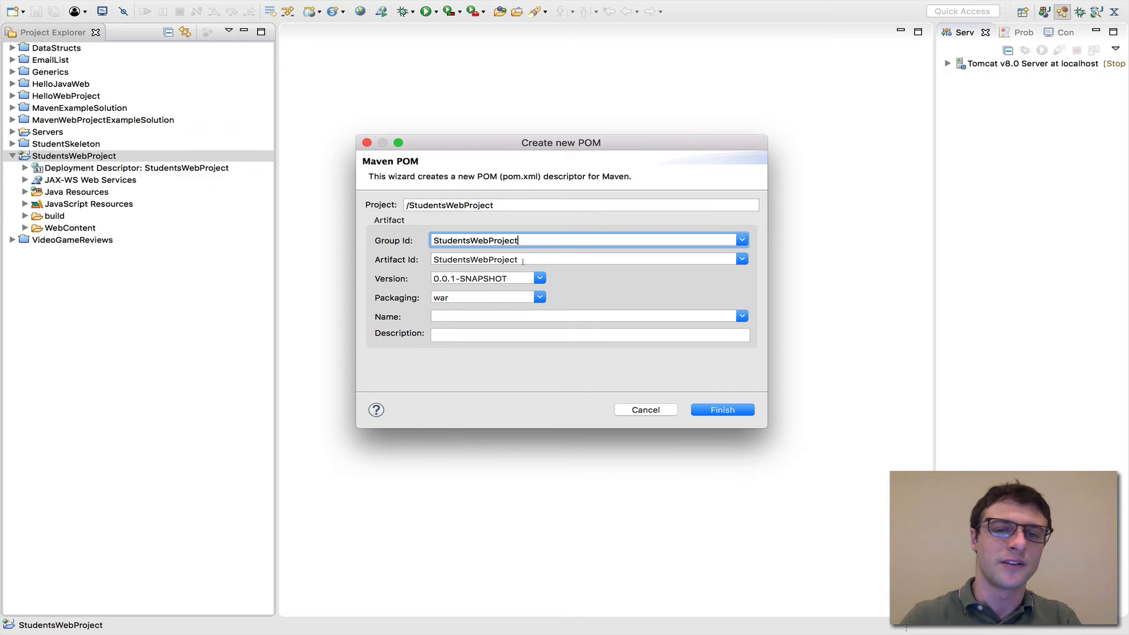
left_click(731, 412)
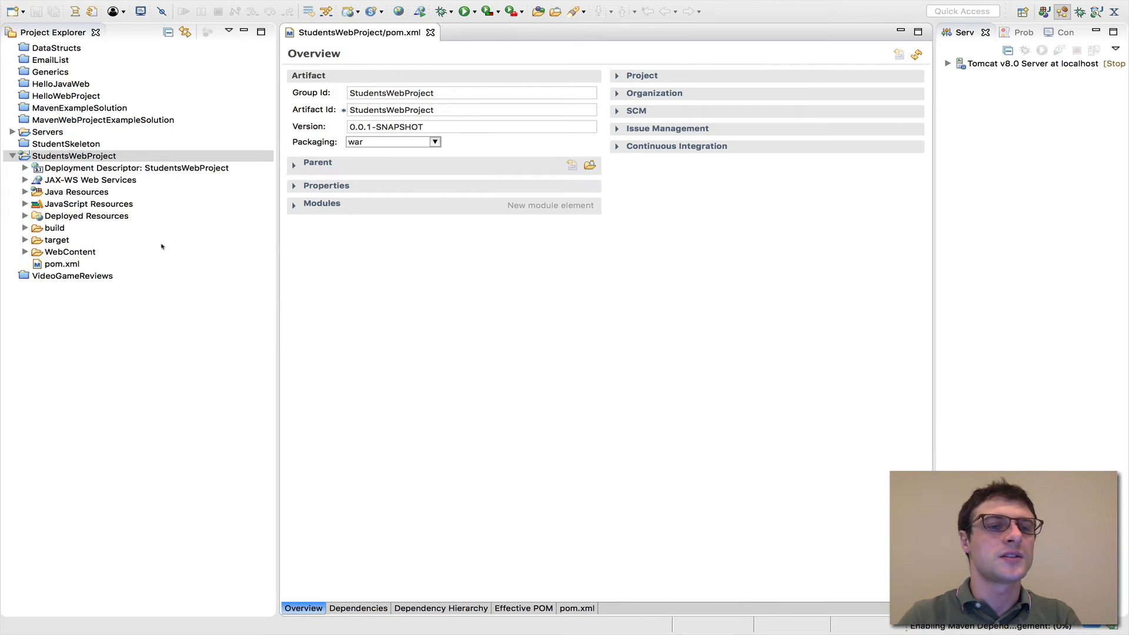
Open the project's pom.xml and examine the Parent, Properties and Modules sections of its overview
left_click(70, 265)
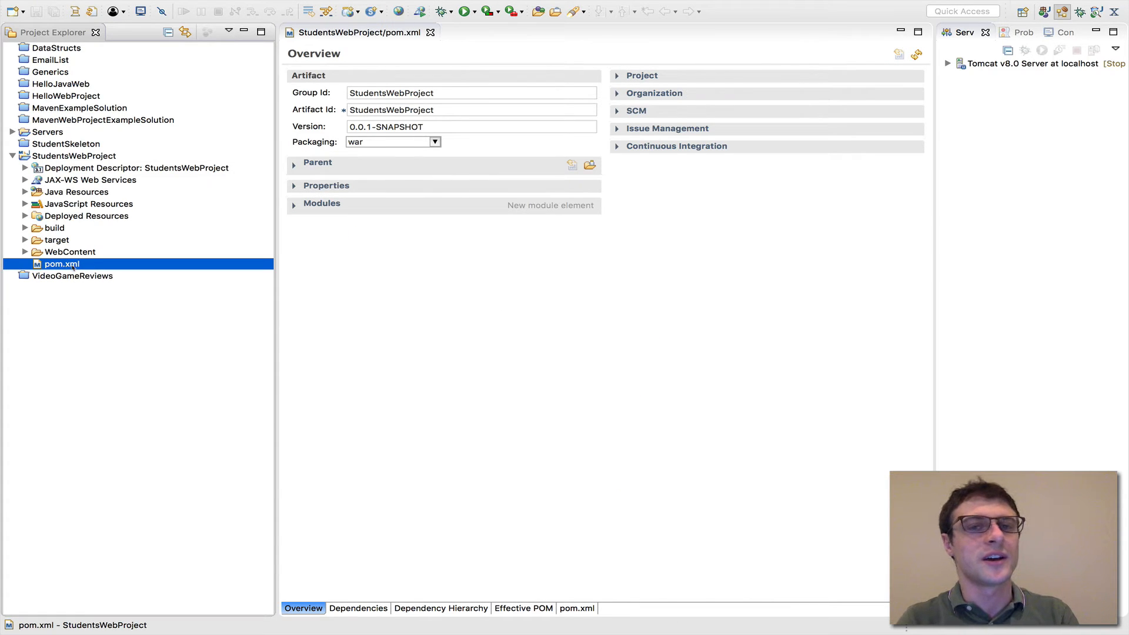
double_click(74, 265)
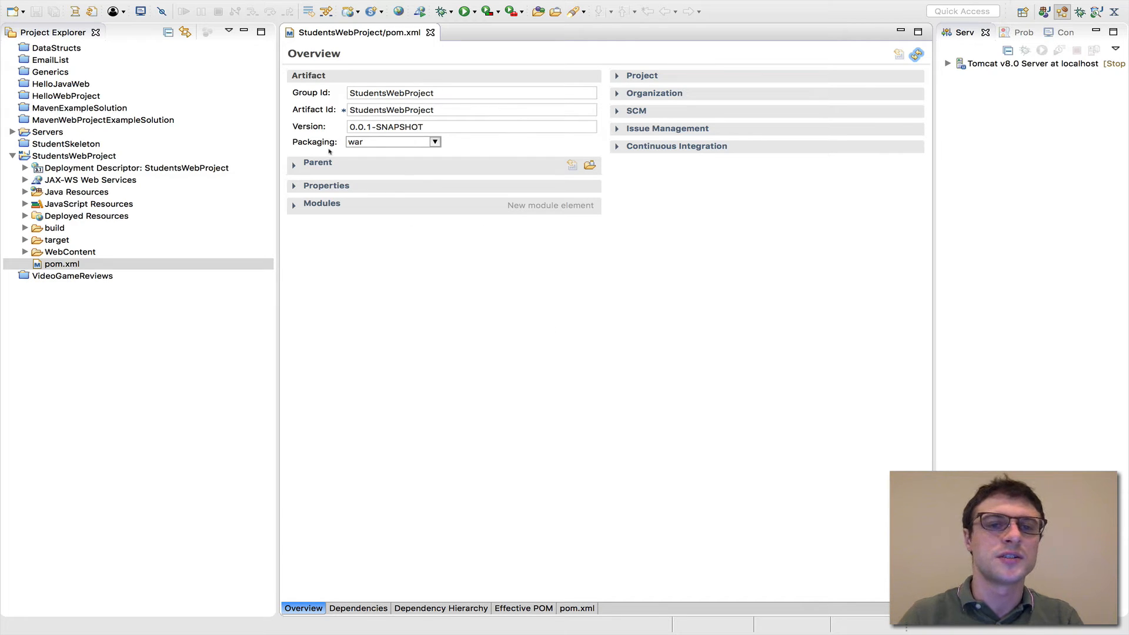
left_click(294, 165)
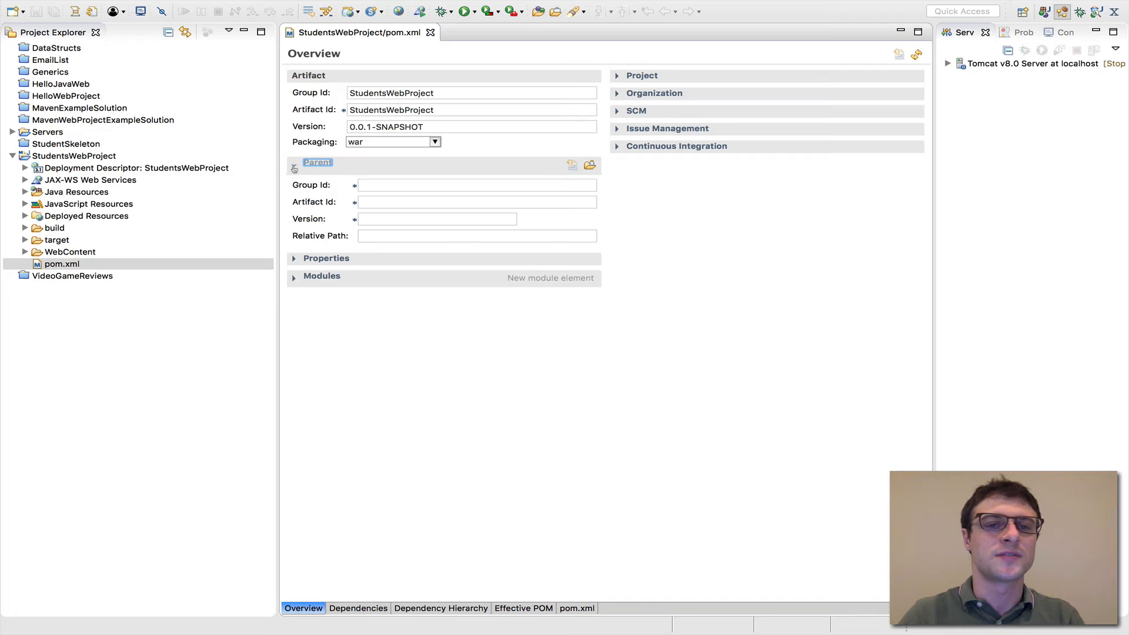
left_click(293, 166)
left_click(293, 185)
left_click(294, 186)
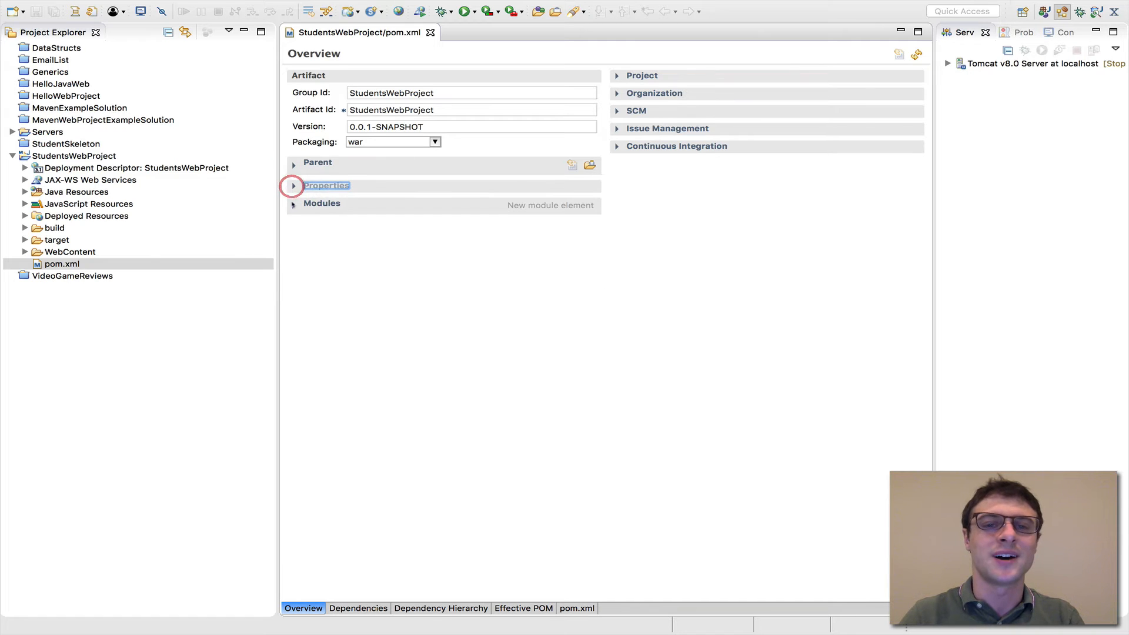
left_click(293, 207)
left_click(293, 207)
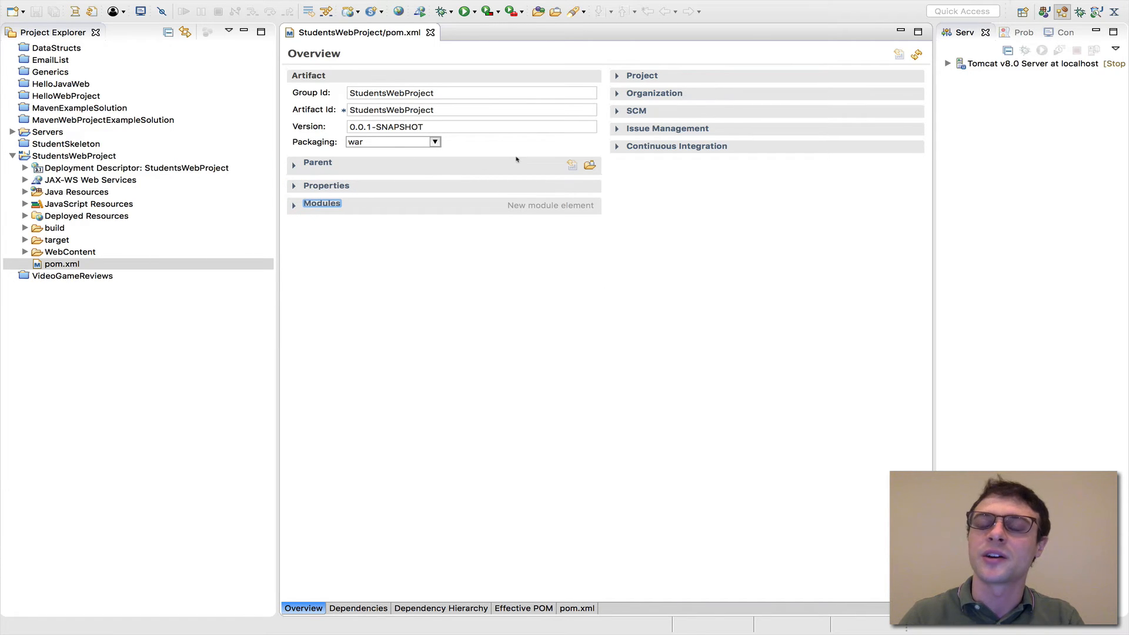
Set the POM's project name to "Students Web Project", leave its URL and description blank, and collapse the Project section
left_click(617, 76)
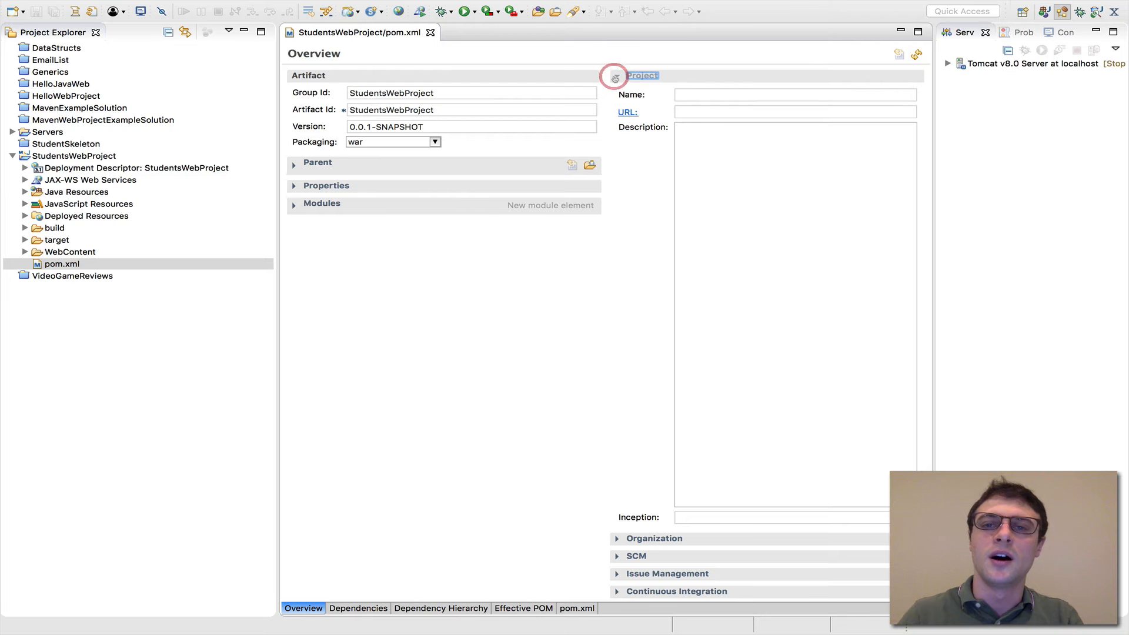
left_click(693, 93)
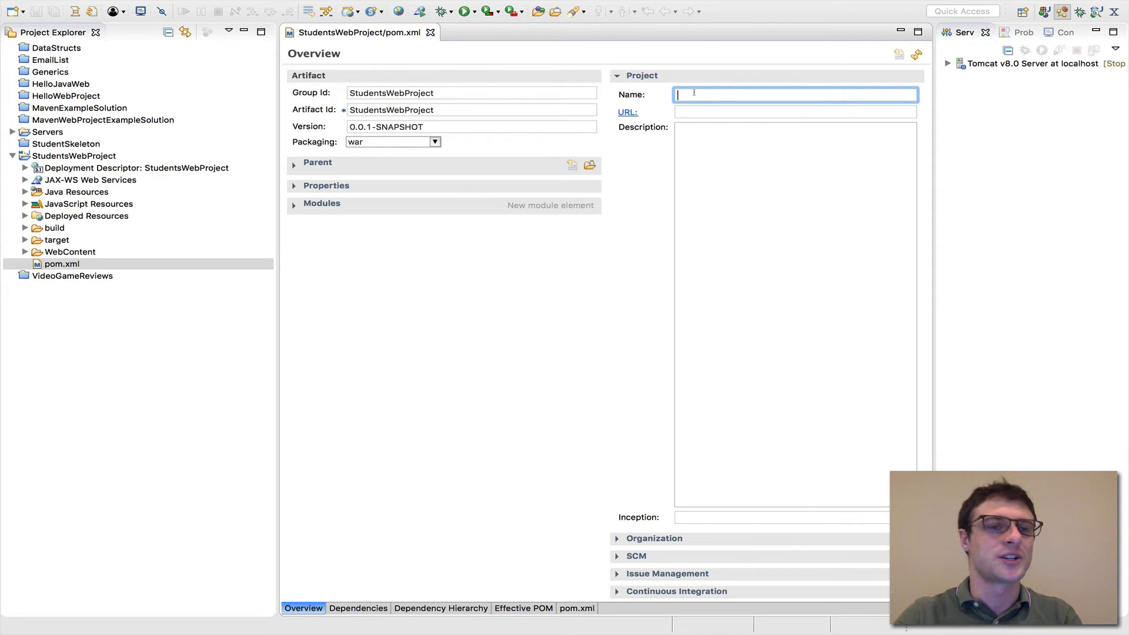
type("Student")
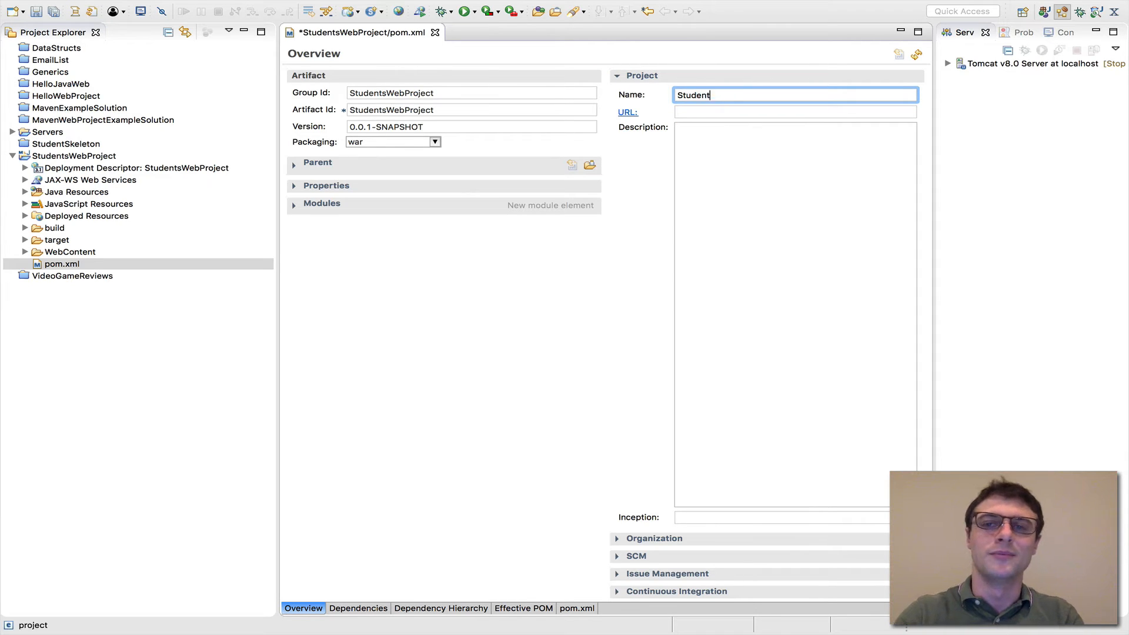
type("s Web Projec")
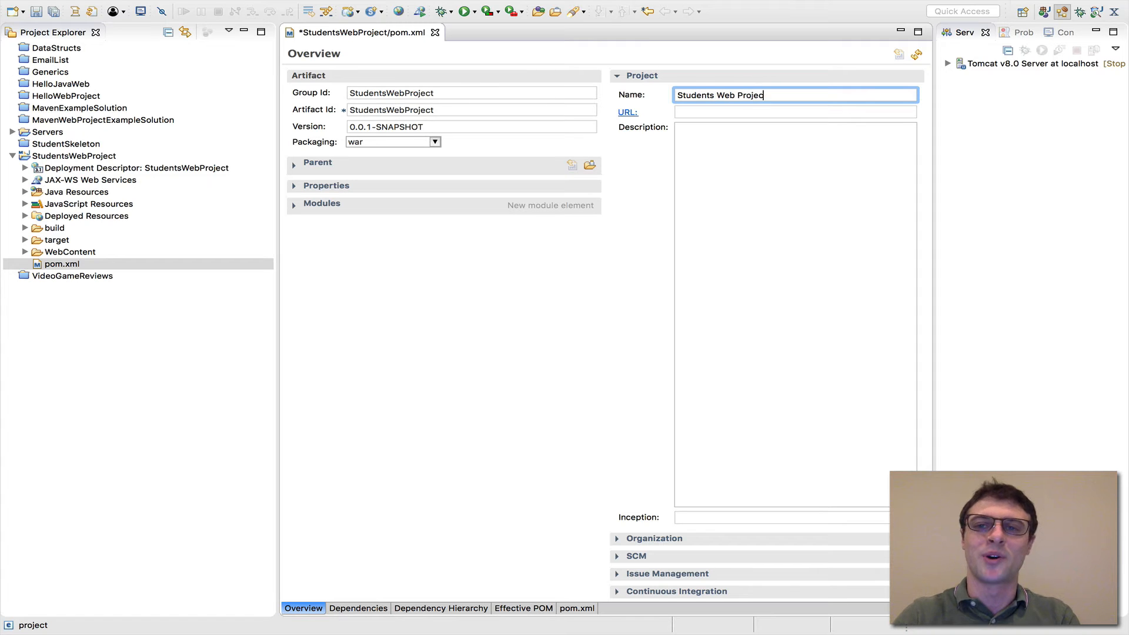
type("t")
left_click(751, 111)
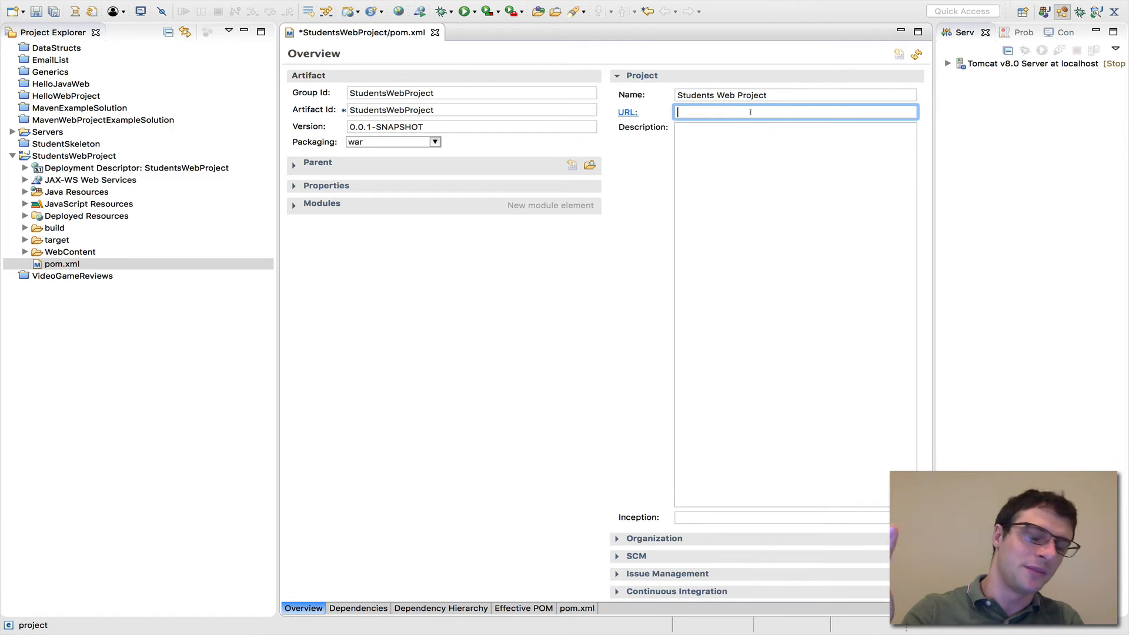
left_click(733, 165)
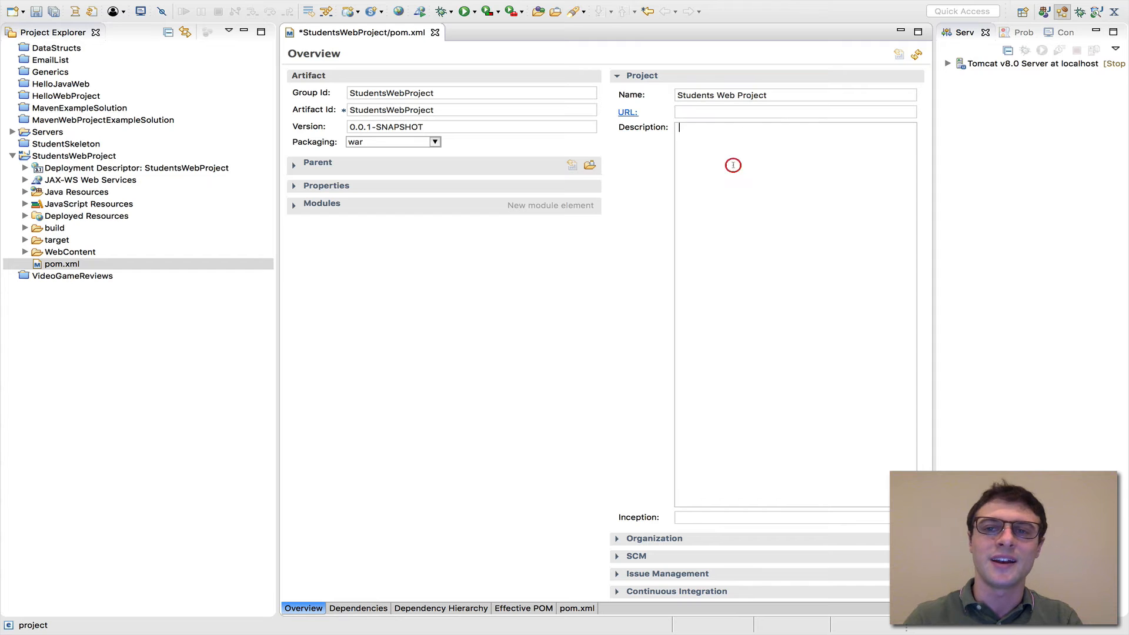
left_click(712, 114)
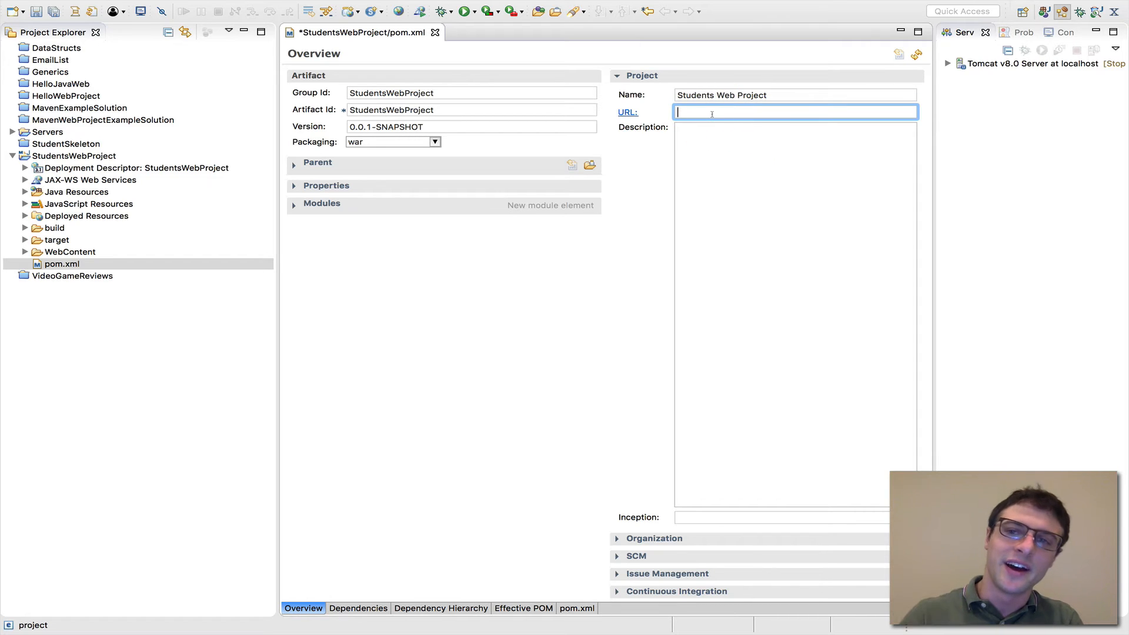
left_click(717, 188)
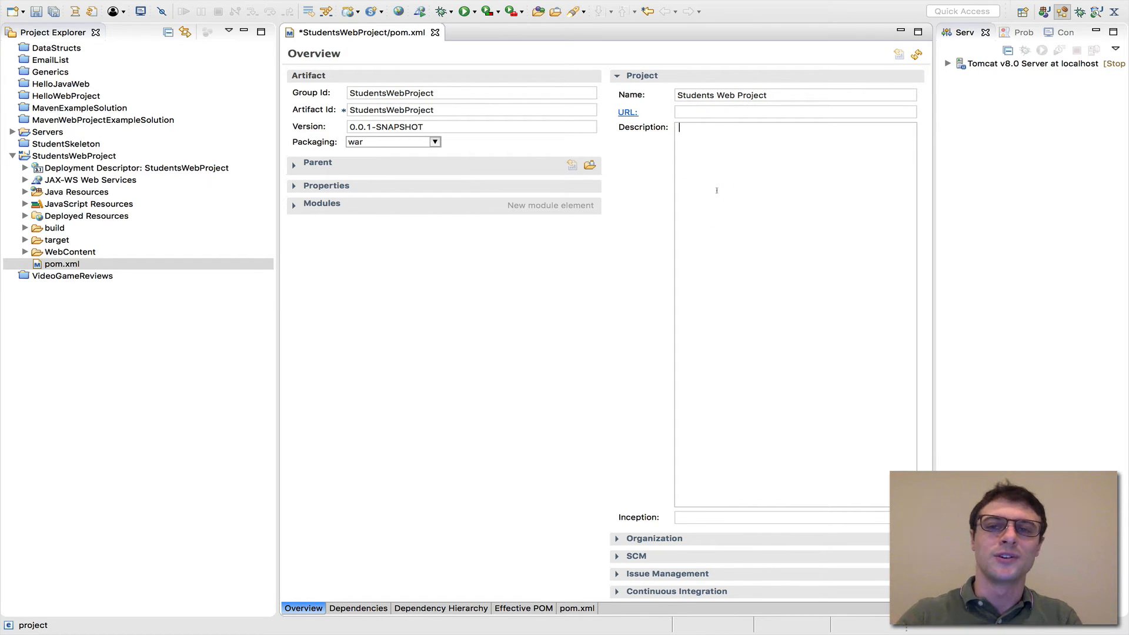
left_click(614, 75)
left_click(618, 93)
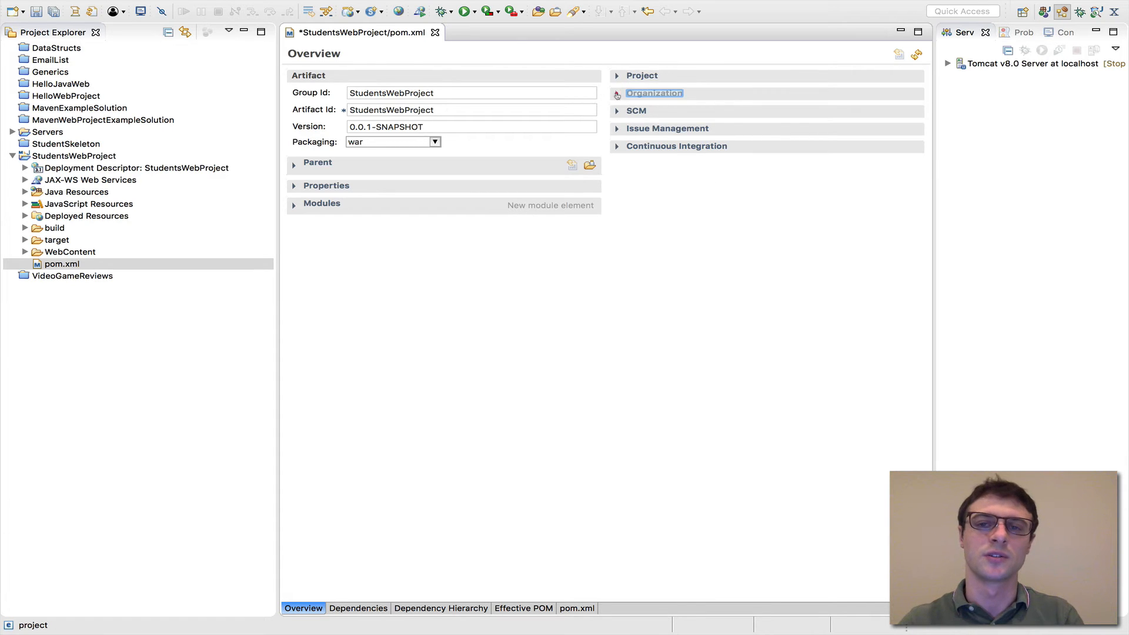
left_click(658, 113)
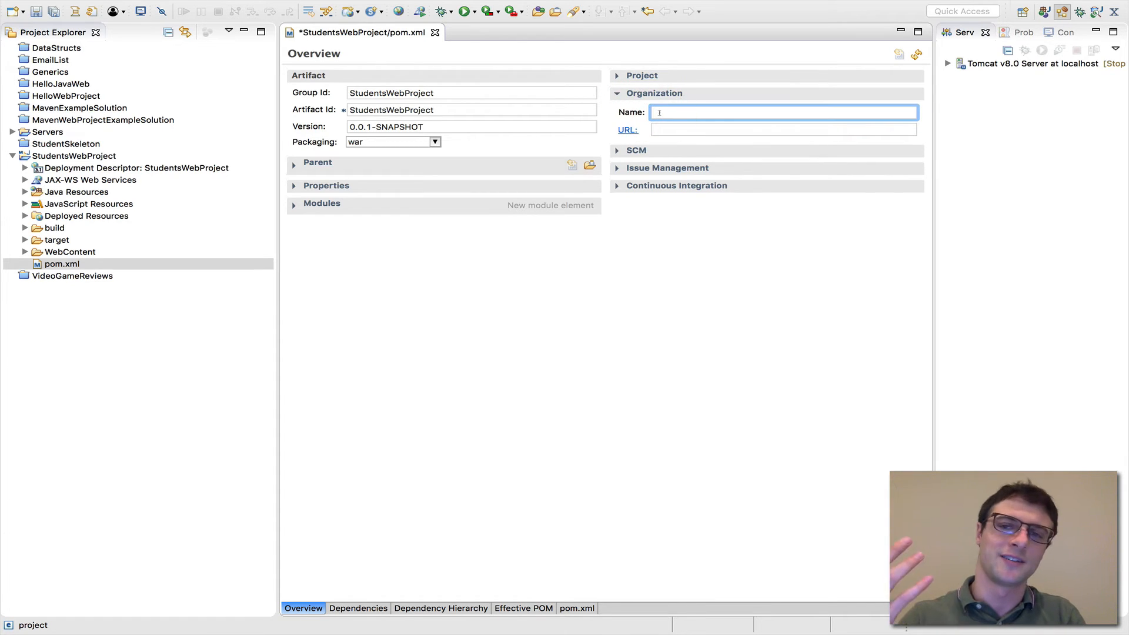
type("CVTC")
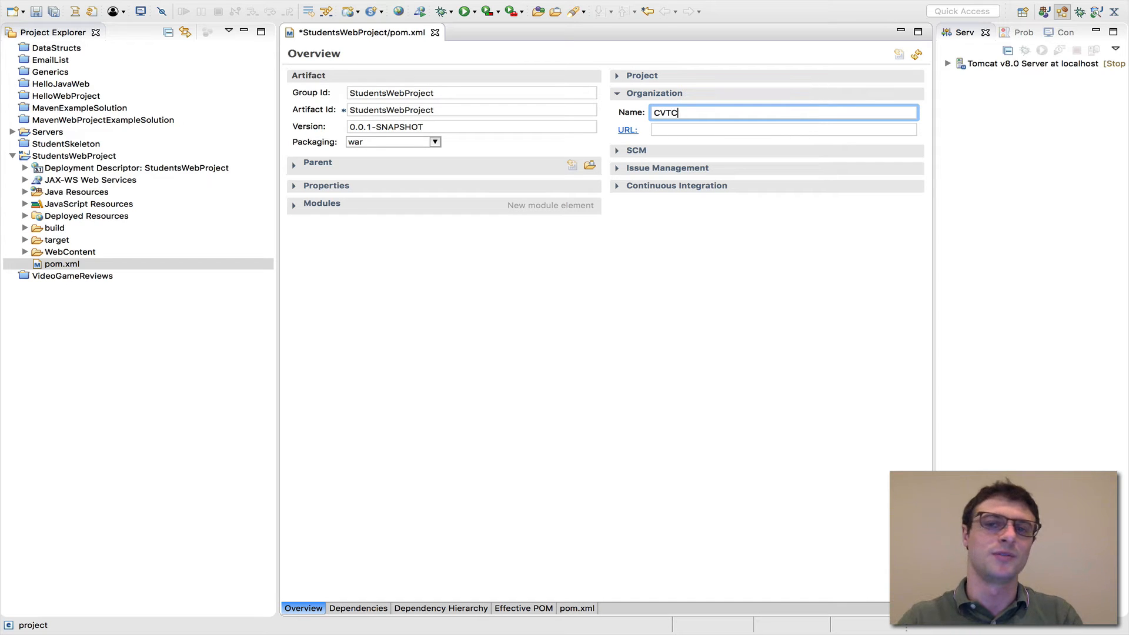
left_click(738, 136)
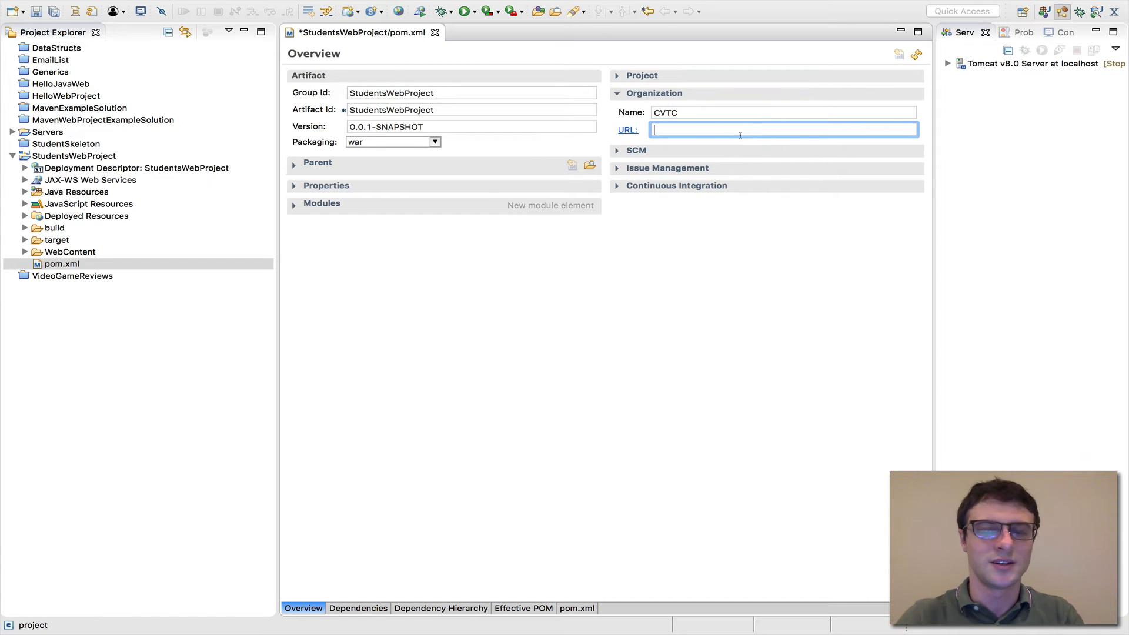
type("www.cvtc.edu")
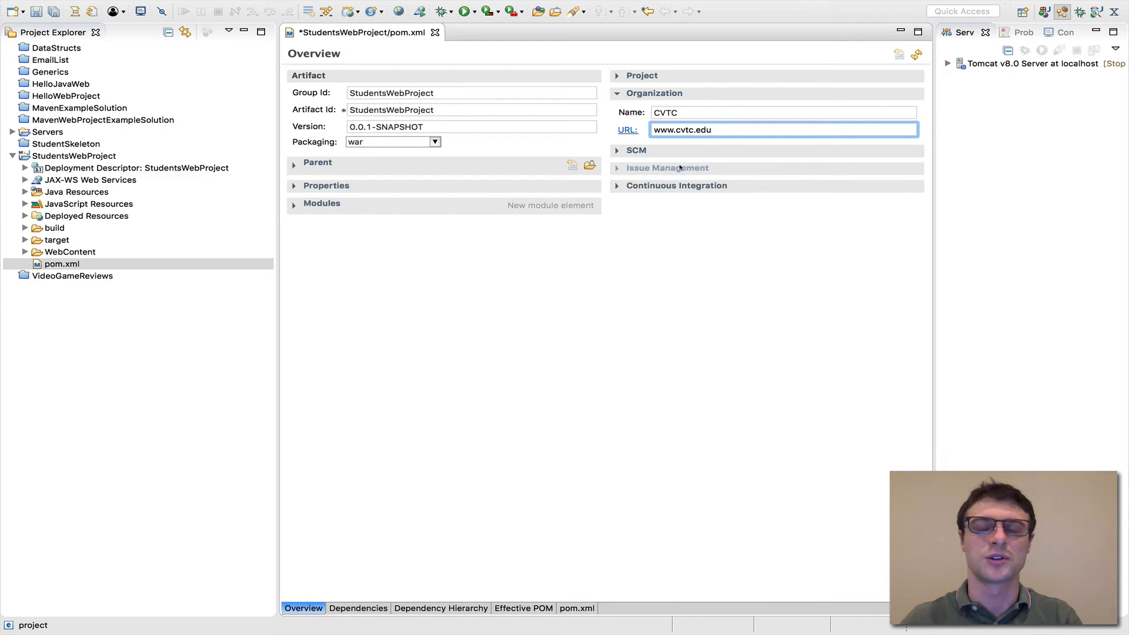
left_click(666, 230)
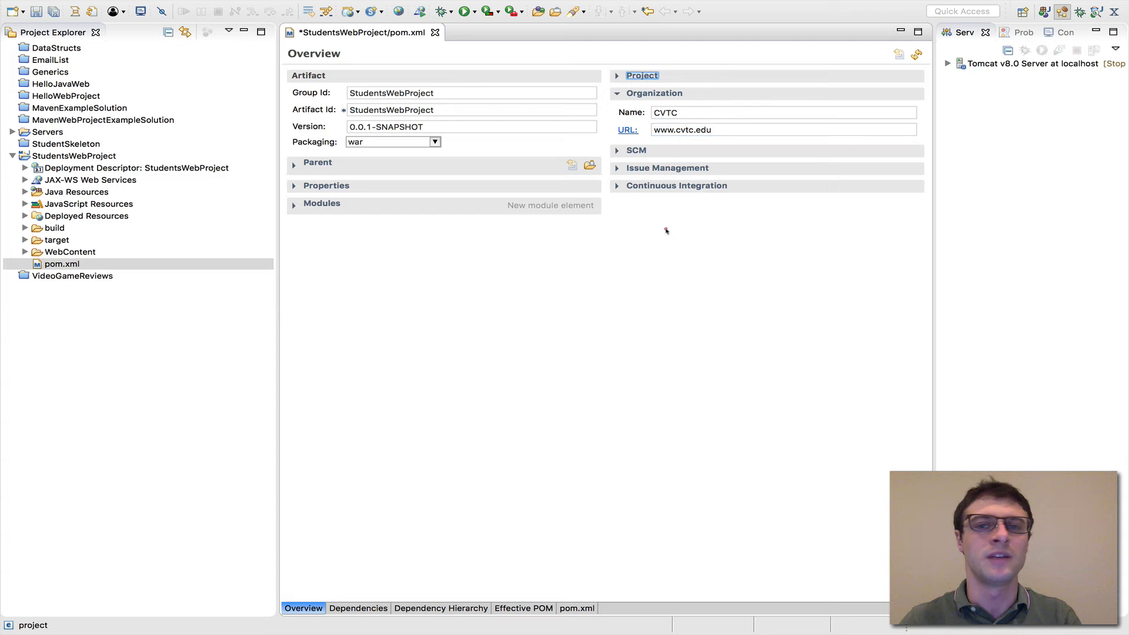
left_click(618, 93)
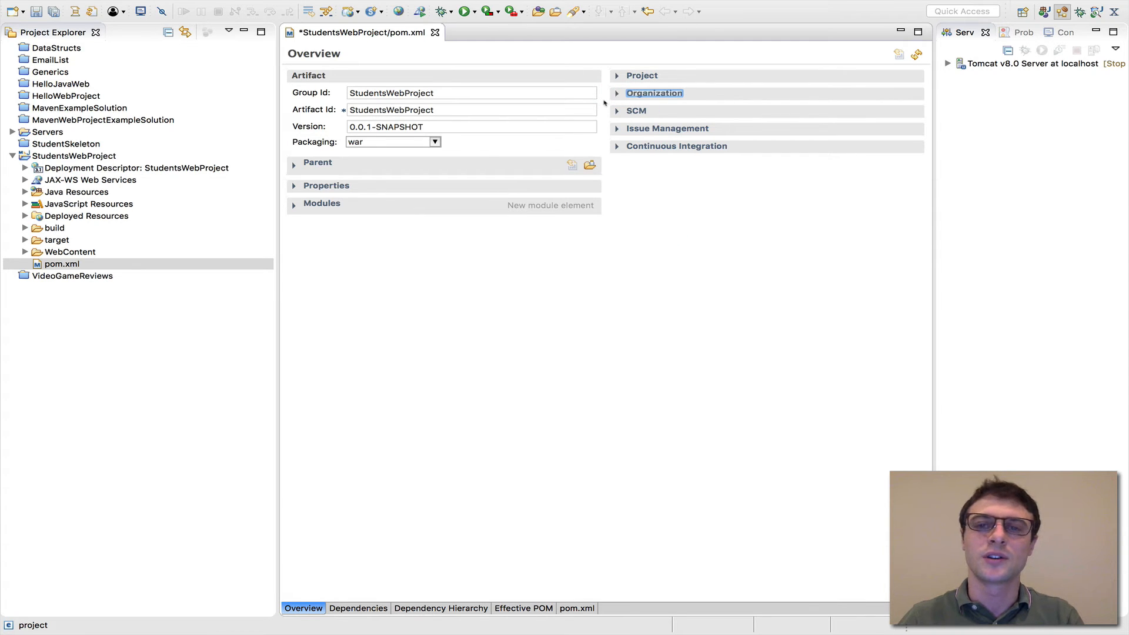
Examine the system and URL fields of the POM's Issue Management and Continuous Integration sections, and collapse both sections
left_click(617, 127)
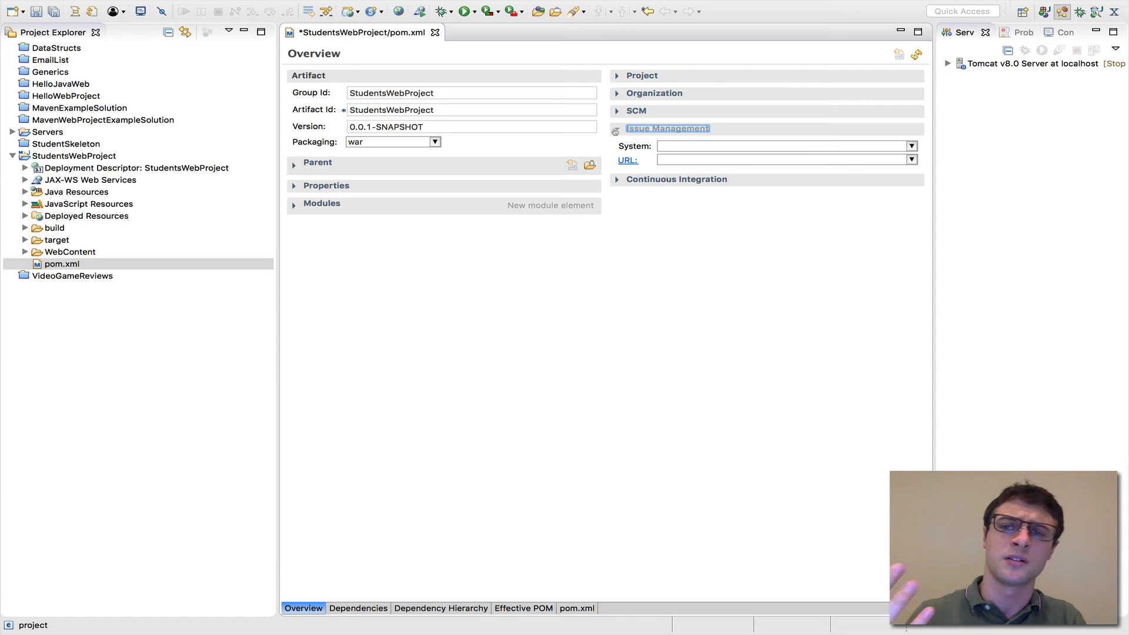
left_click(695, 145)
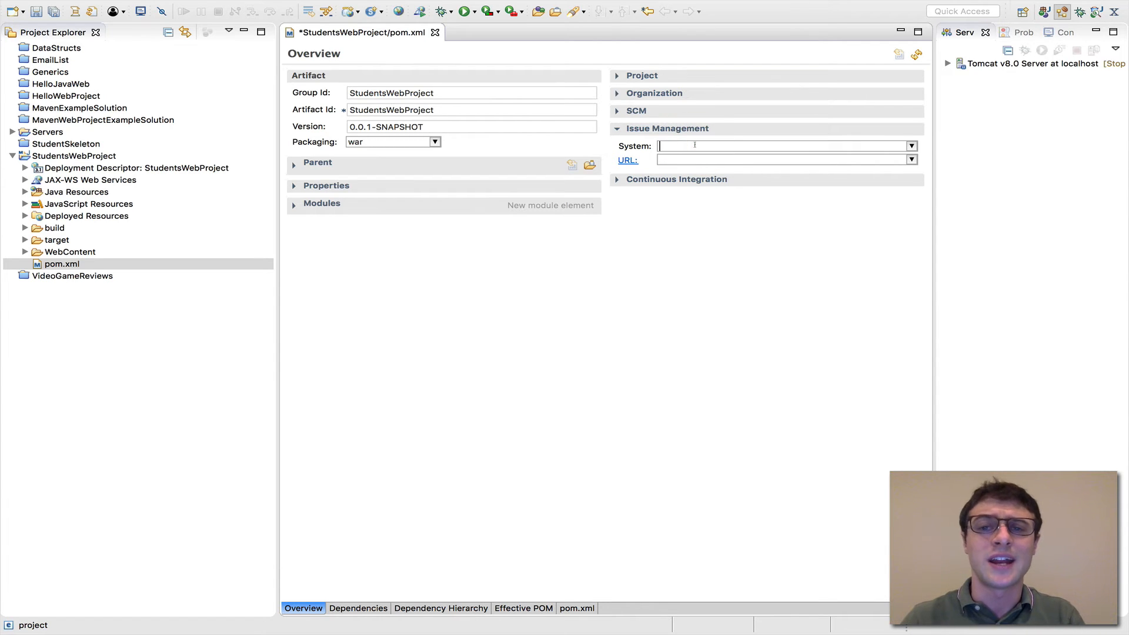
left_click(684, 161)
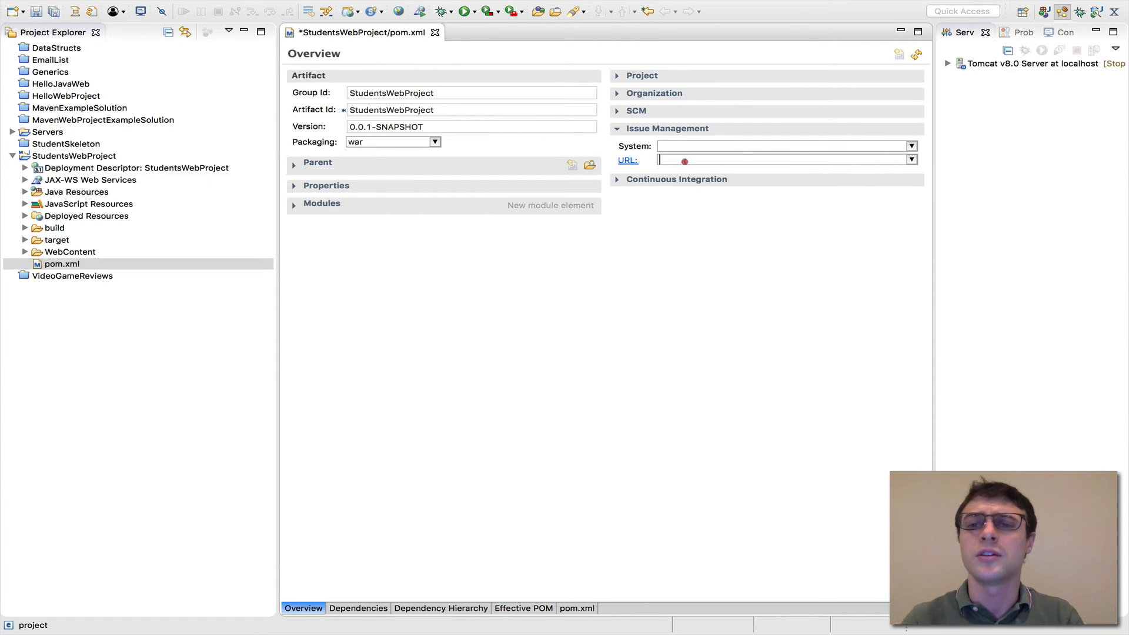
left_click(616, 180)
left_click(699, 197)
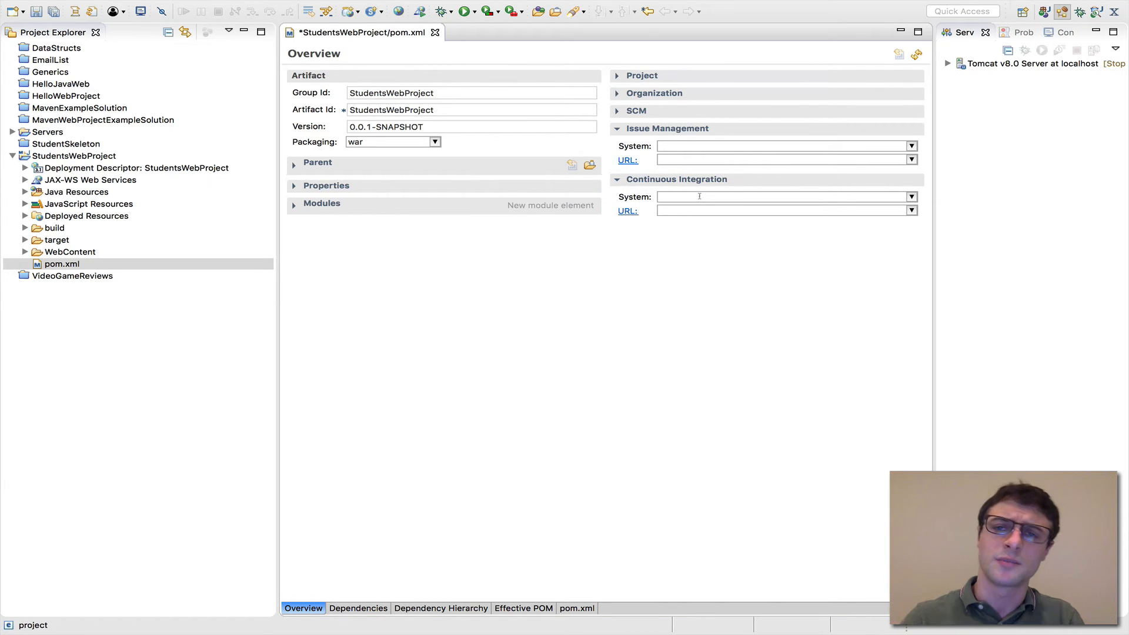
left_click(616, 129)
left_click(617, 146)
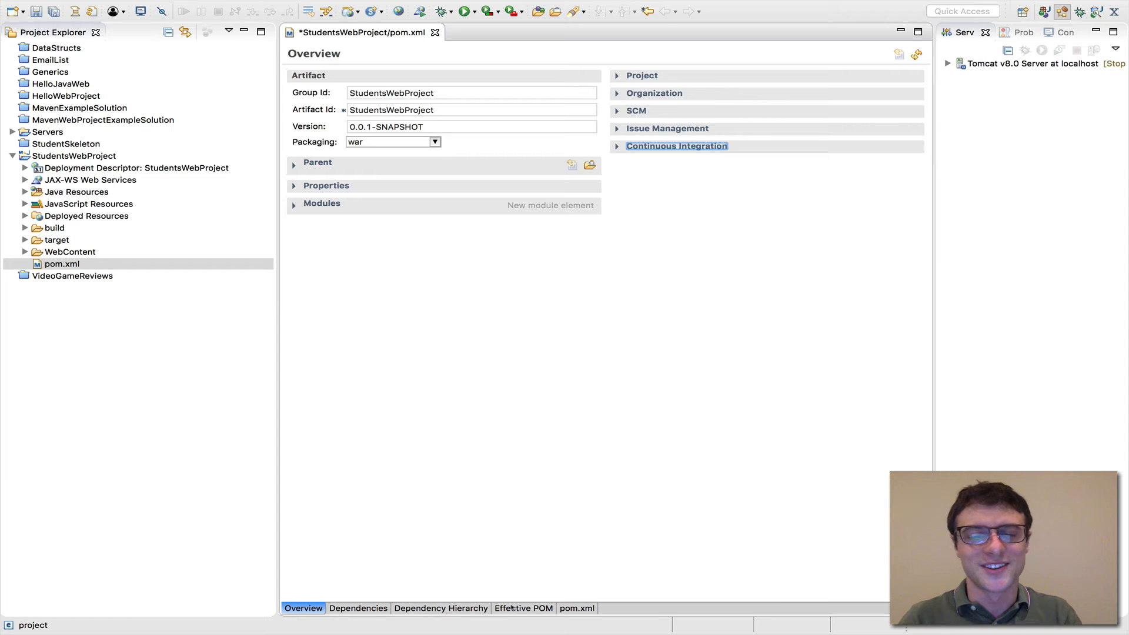
View the POM's Dependencies page and return to its Overview page
left_click(379, 607)
left_click(412, 608)
left_click(369, 610)
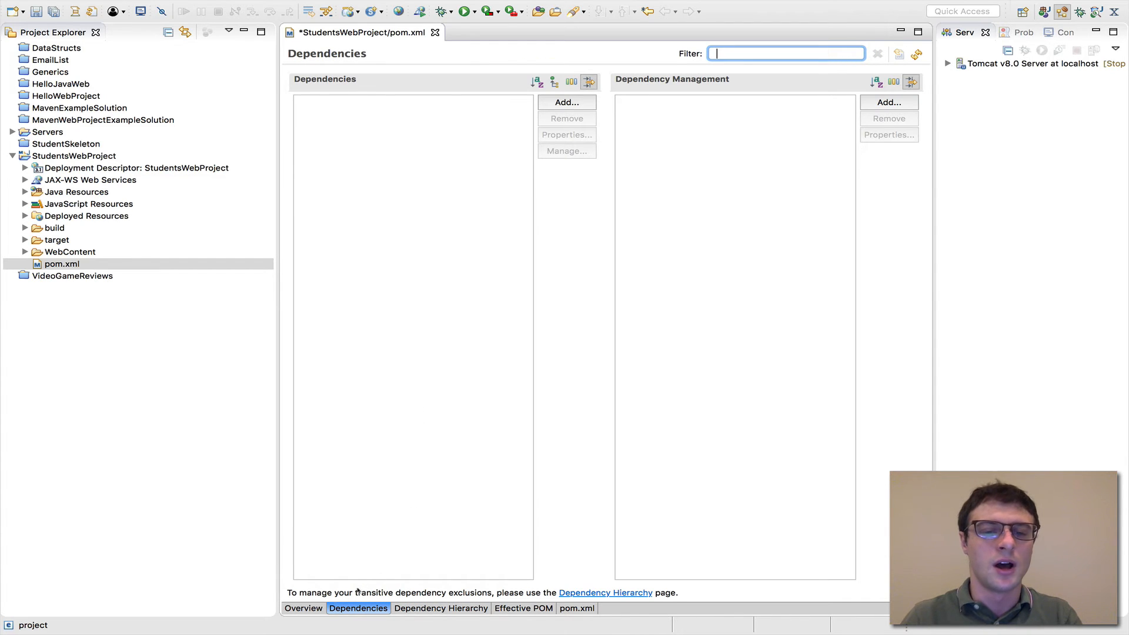
left_click(310, 608)
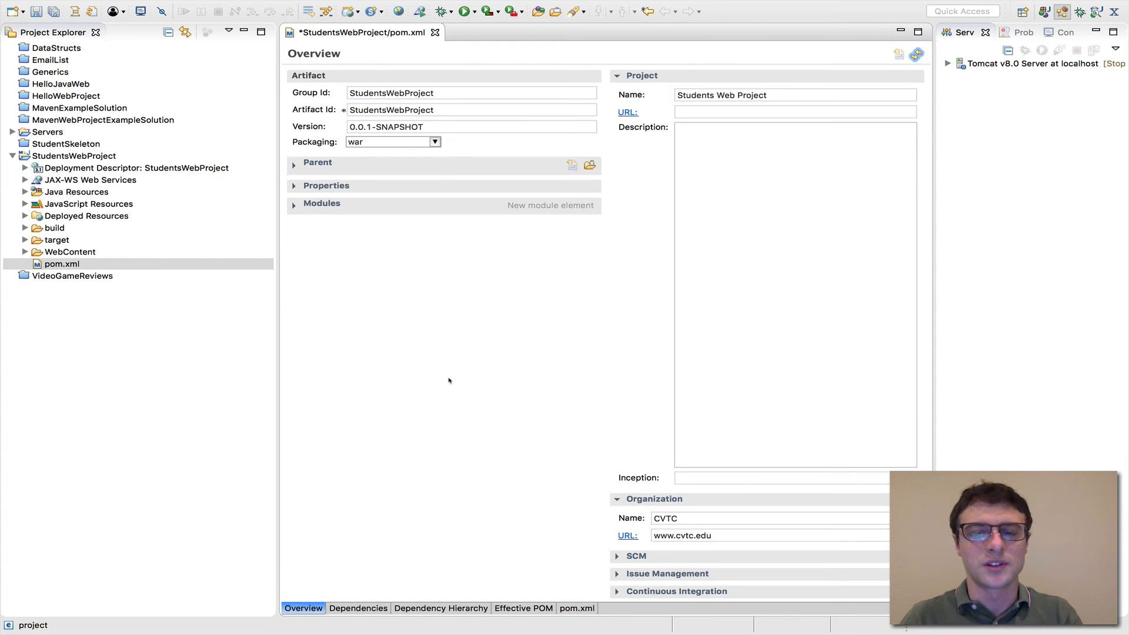
Start adding a dependency on the POM's Dependencies page and search the repository for "apache poi"
left_click(355, 610)
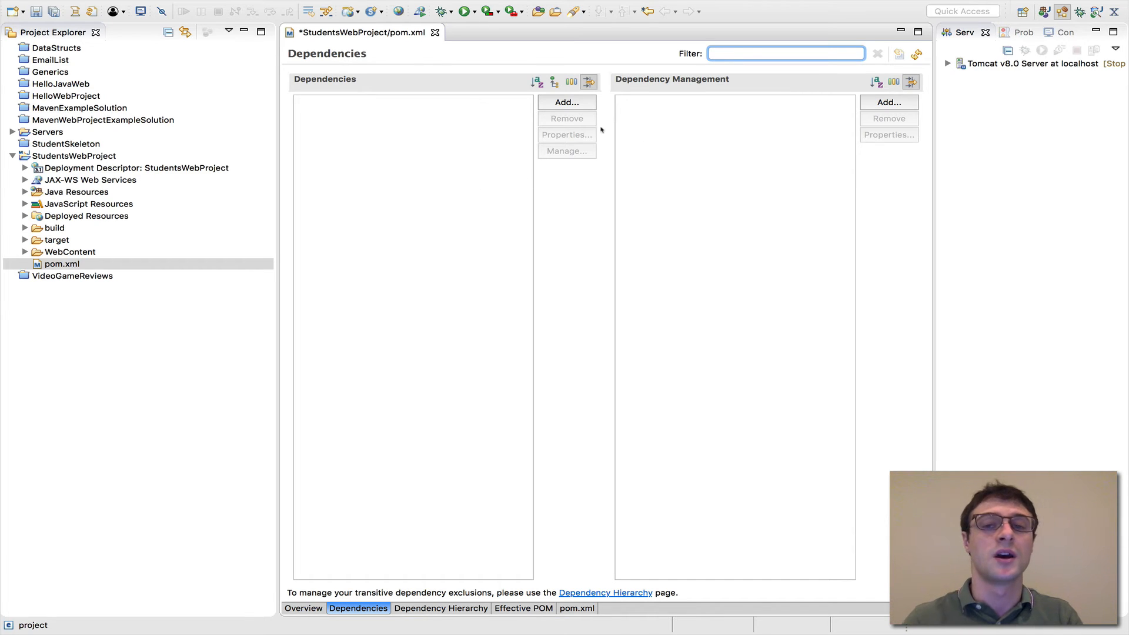
left_click(542, 103)
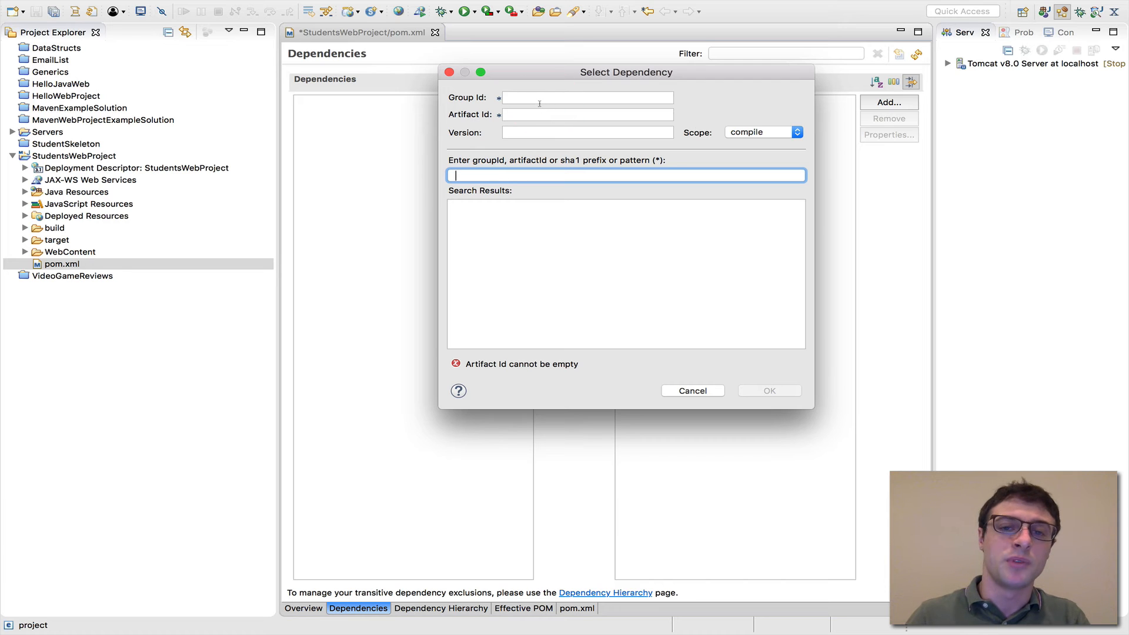
left_click_drag(582, 72, 535, 132)
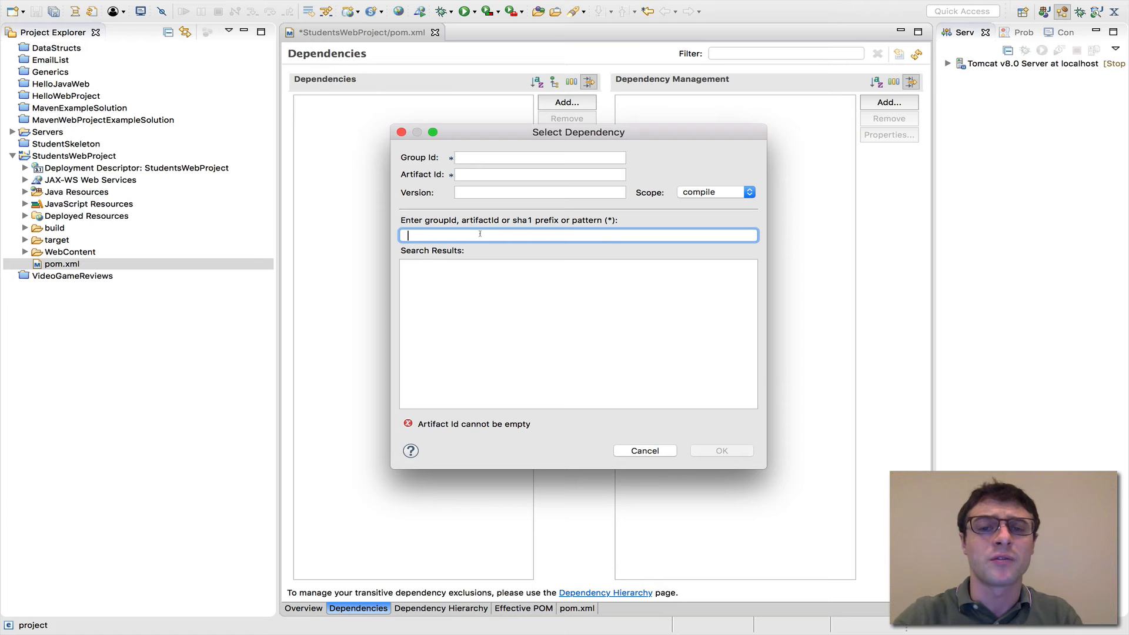
type("apac")
key("BackSpace")
type("p")
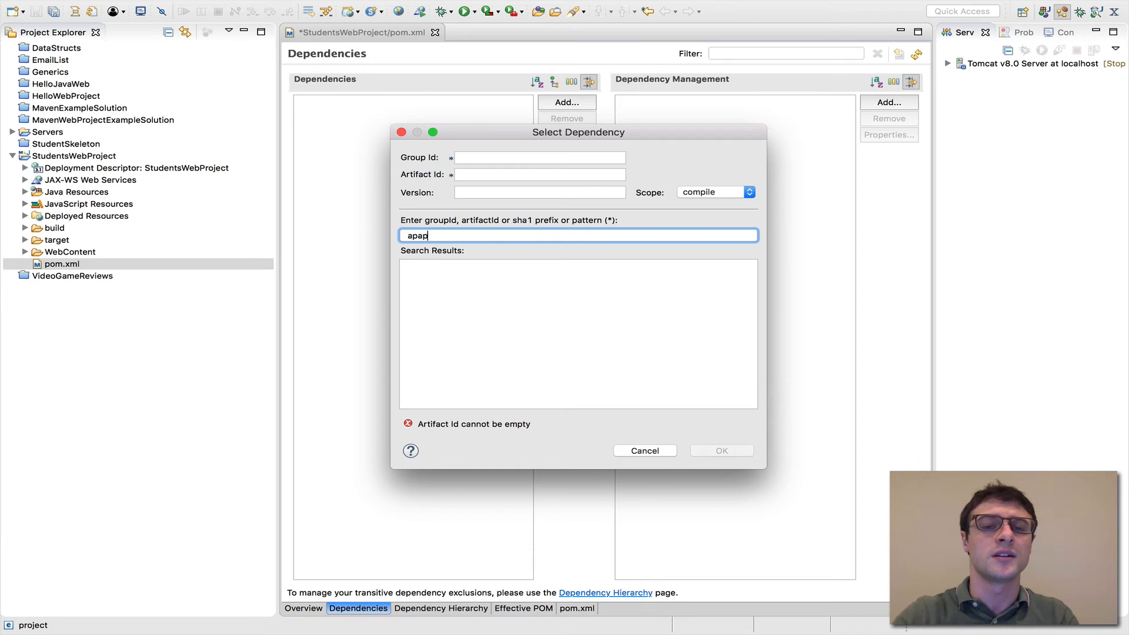
key("BackSpace")
type("che pi")
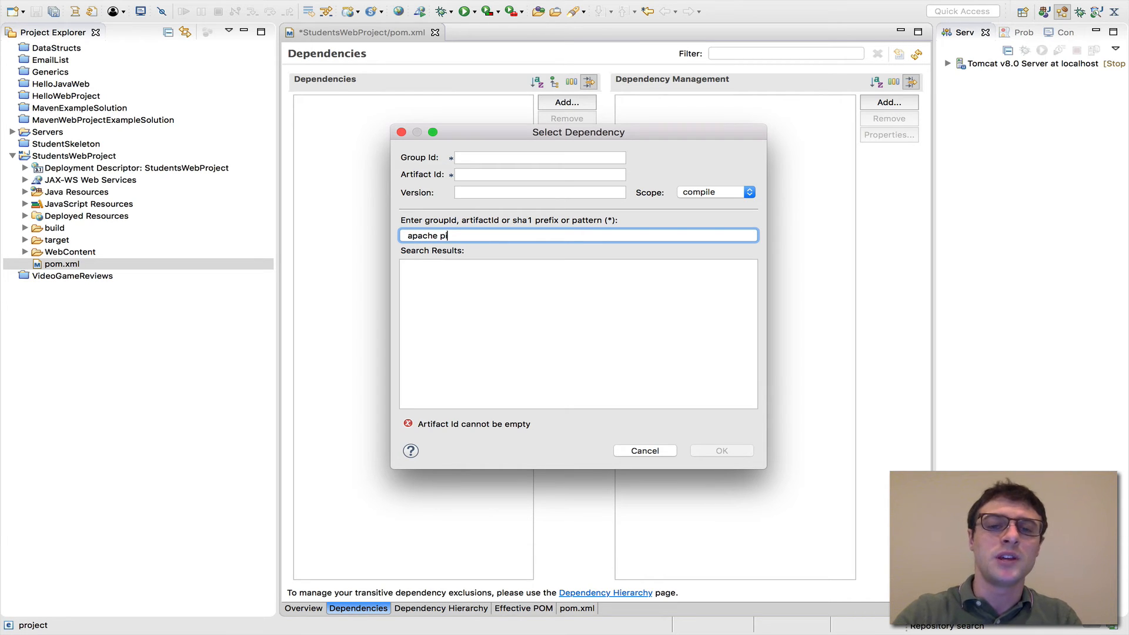
key("BackSpace")
type("oi")
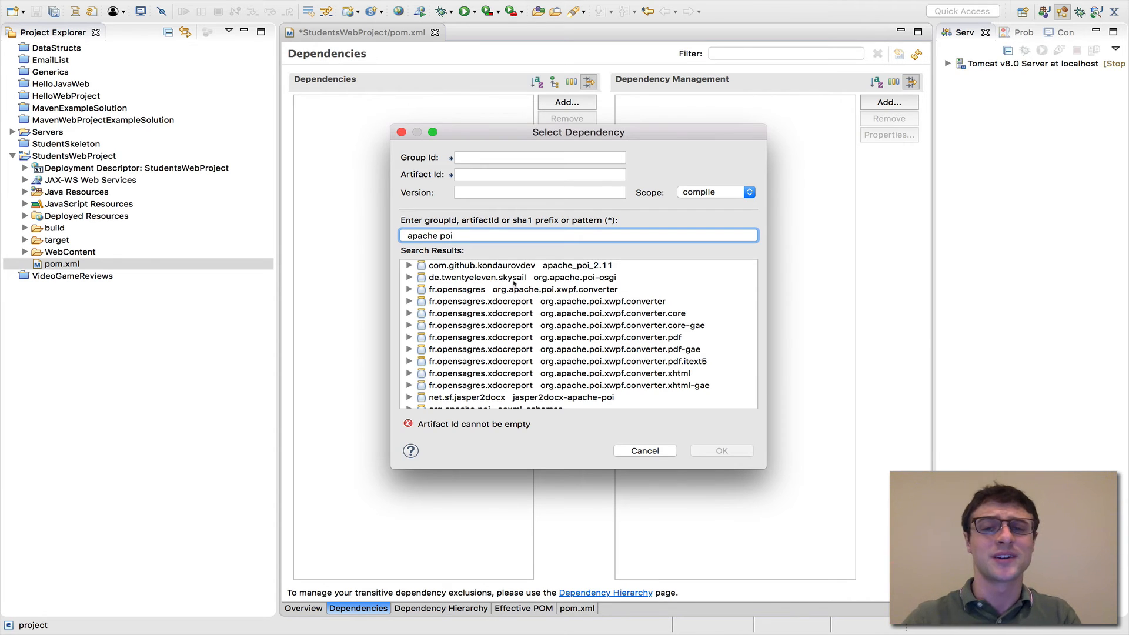
Add the org.apache.poi poi-ooxml artifact, version 3.17 with compile scope, as a dependency and save the POM
scroll(524, 276, "down", 3)
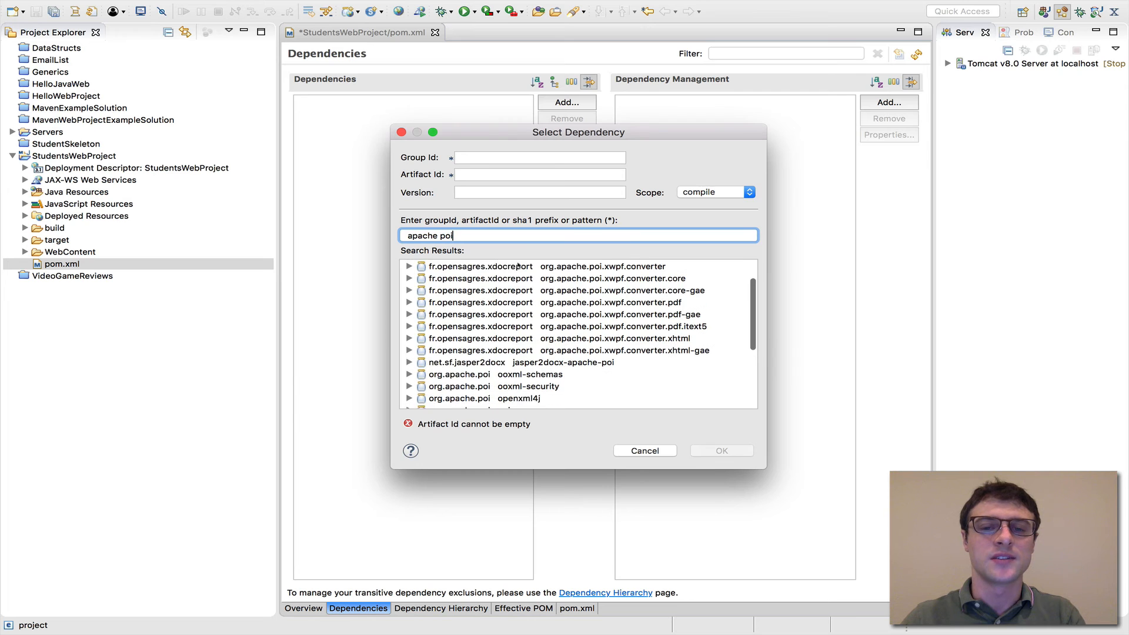
scroll(519, 266, "up", 2)
scroll(538, 267, "down", 5)
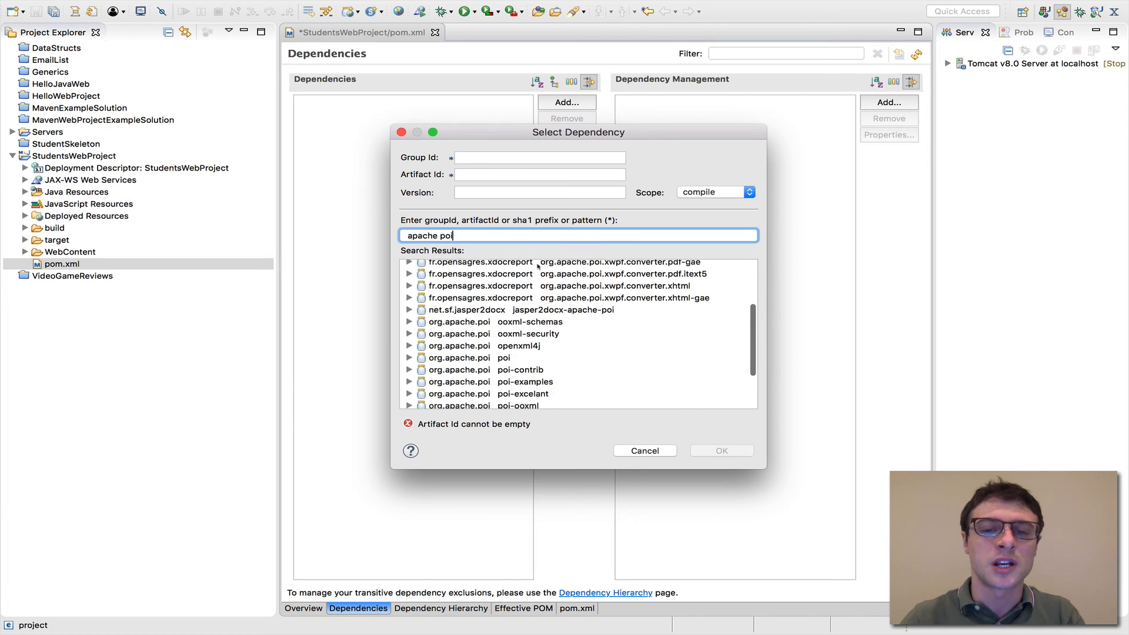
scroll(539, 267, "up", 1)
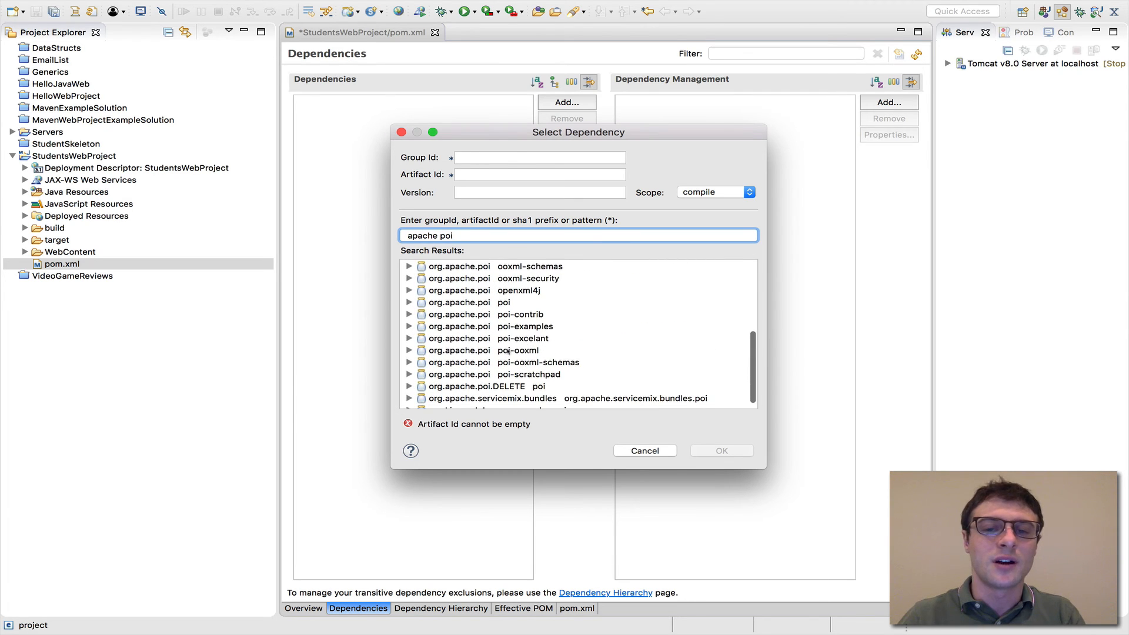
left_click(528, 351)
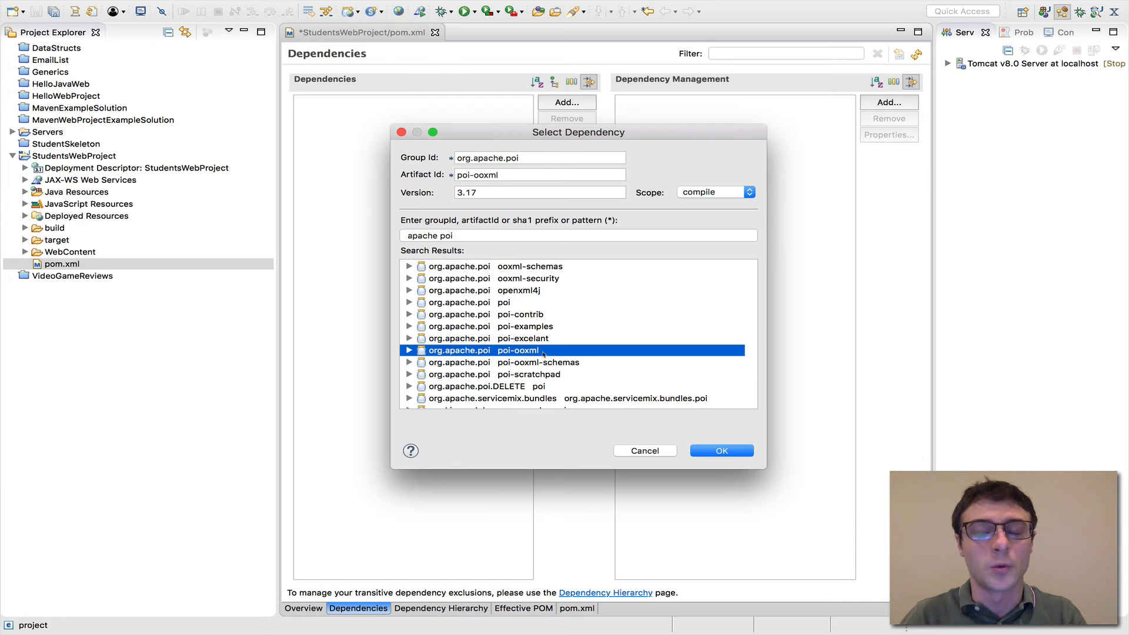
left_click(506, 303)
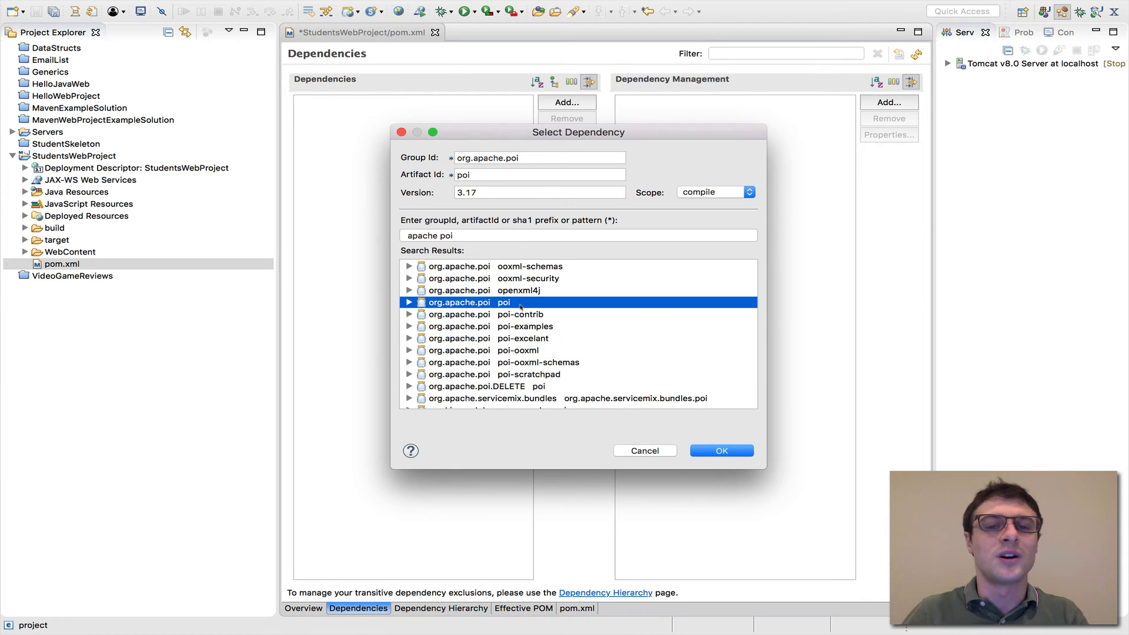
left_click(525, 348)
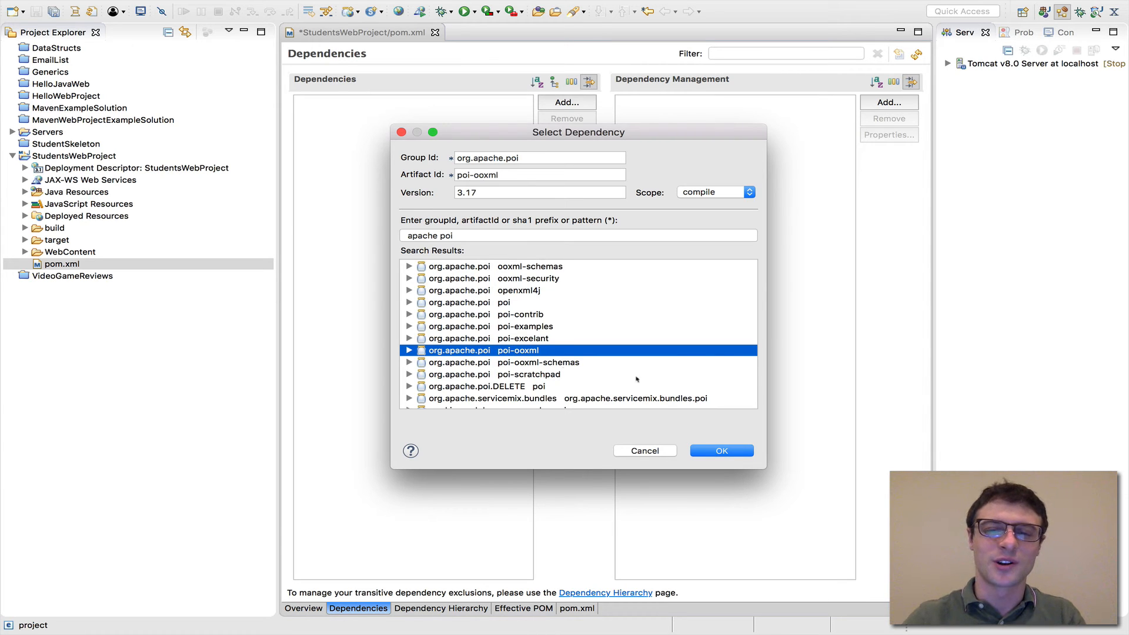
left_click(729, 450)
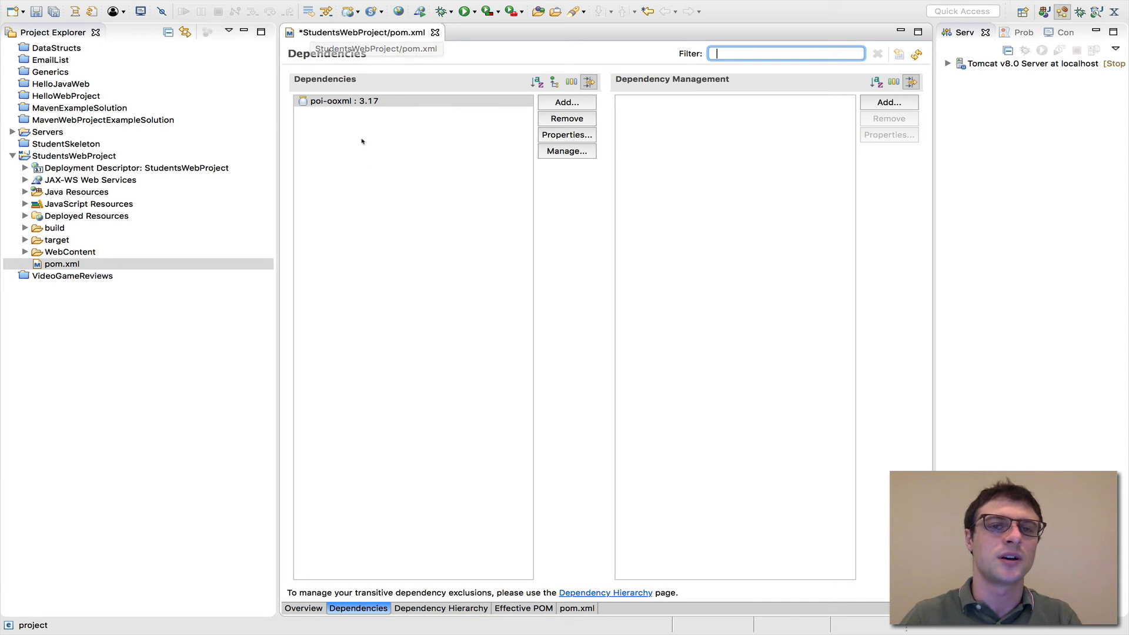
key("ctrl+s")
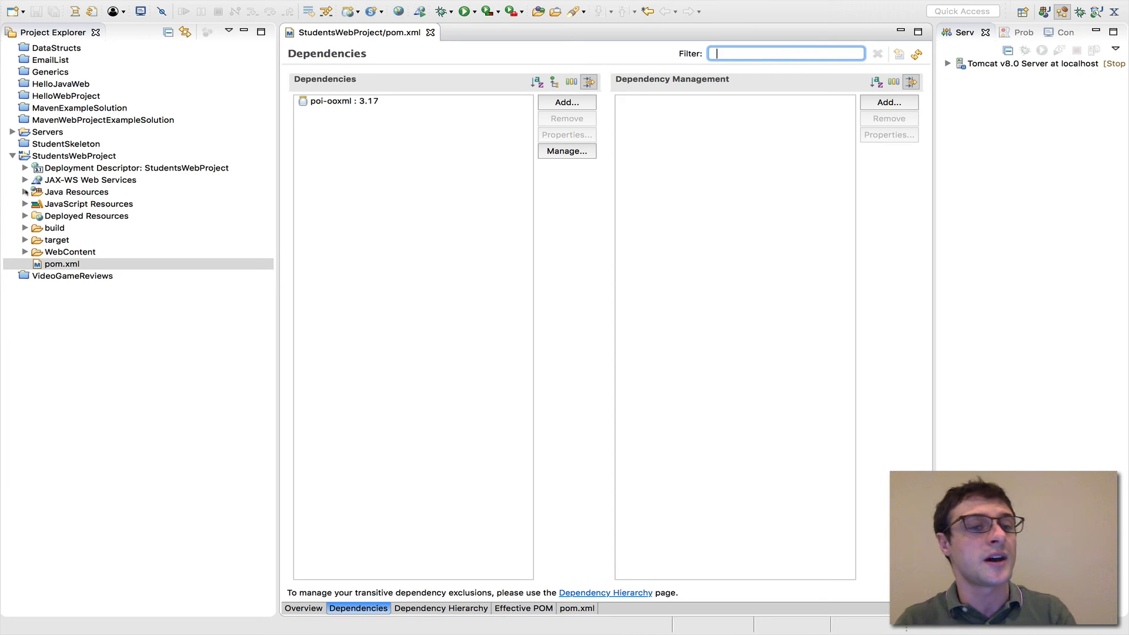
Examine the JARs under Maven Dependencies in the project's Java Resources libraries, and collapse Java Resources again
left_click(24, 192)
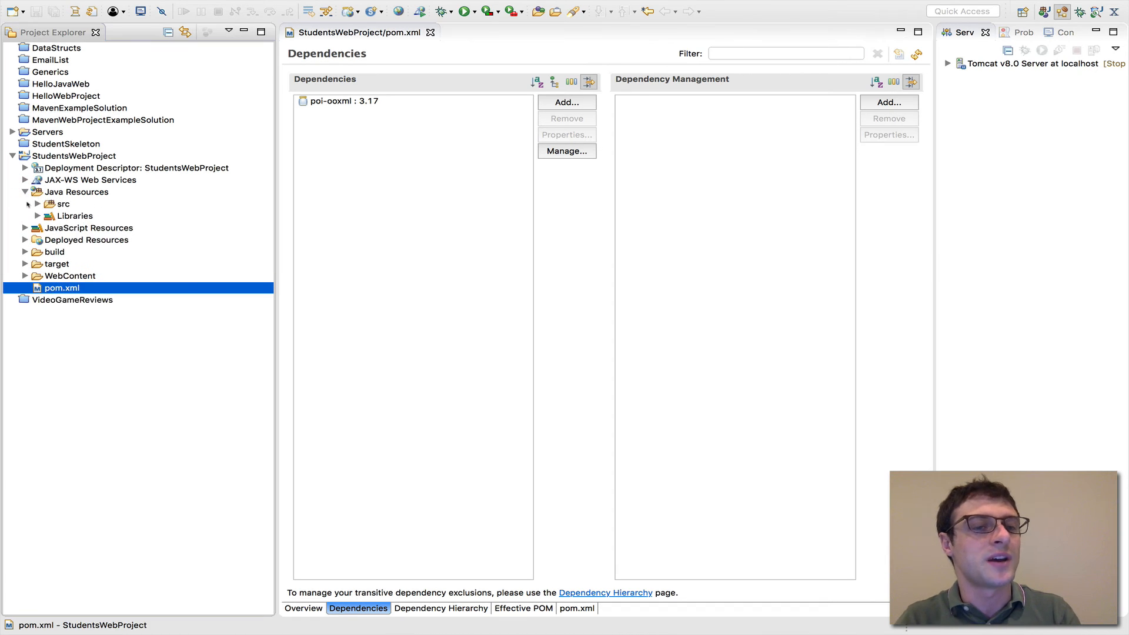
left_click(37, 216)
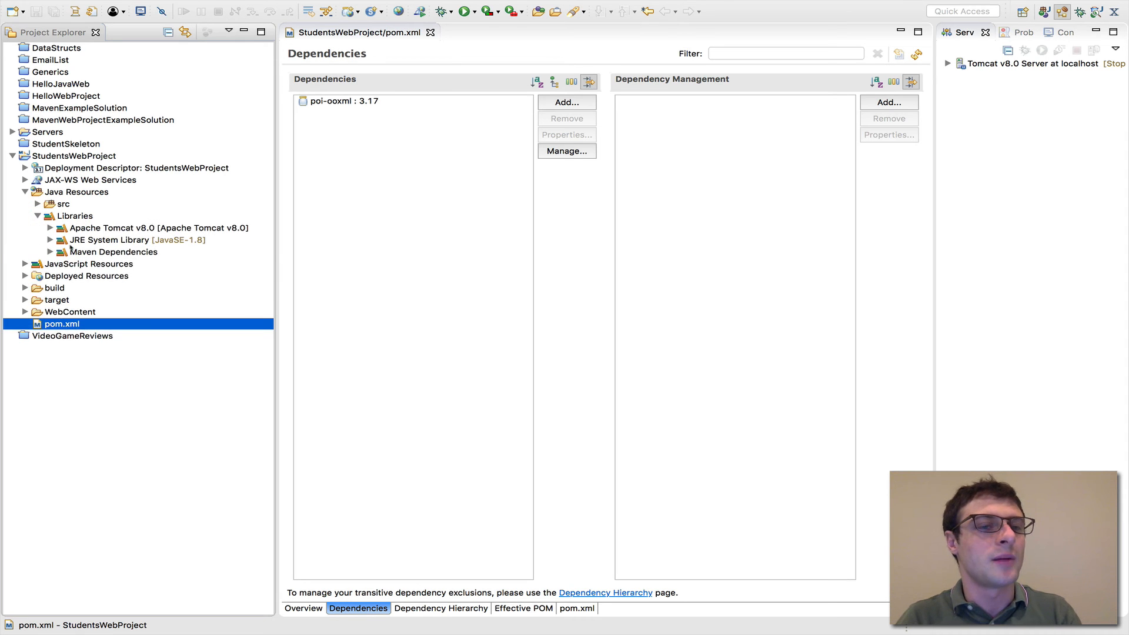
left_click(84, 253)
left_click(51, 253)
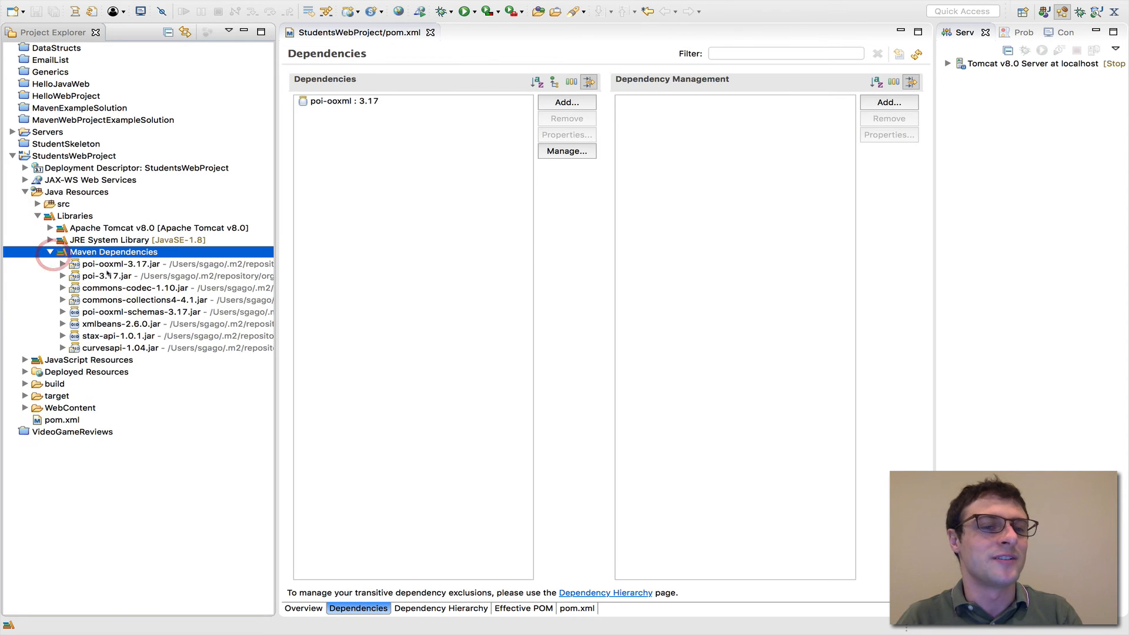
left_click(113, 264)
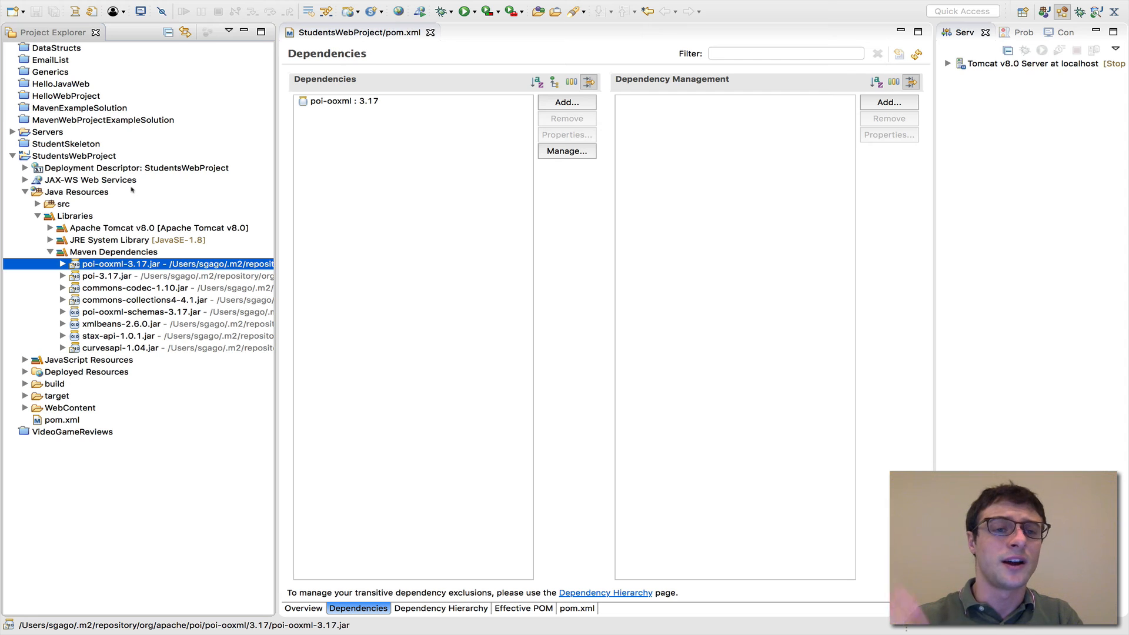
left_click(50, 253)
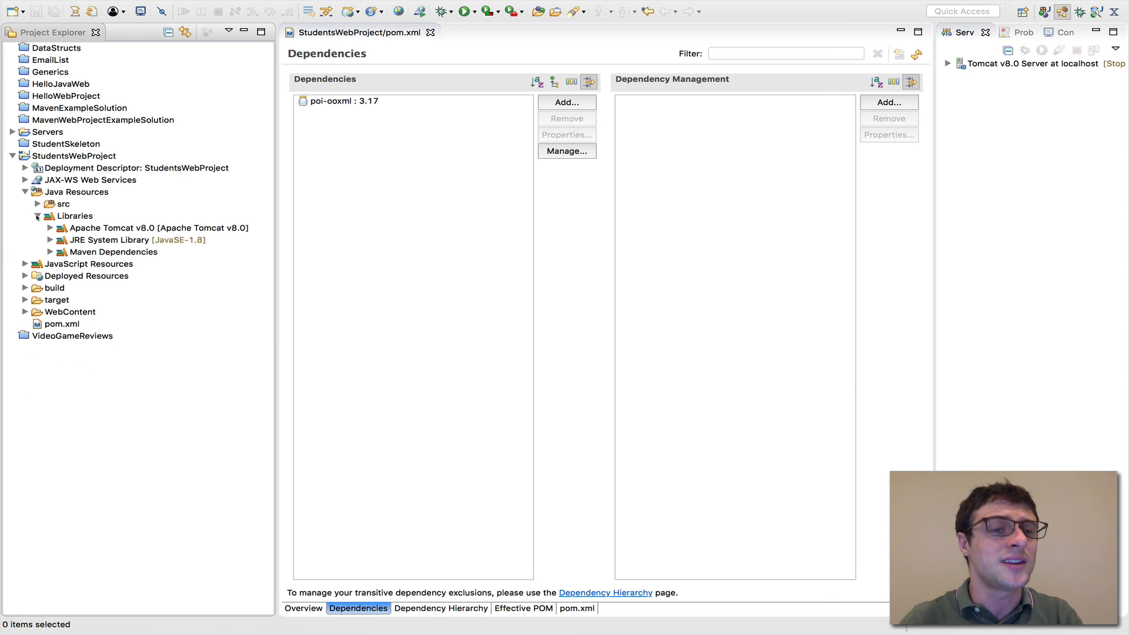
left_click(37, 216)
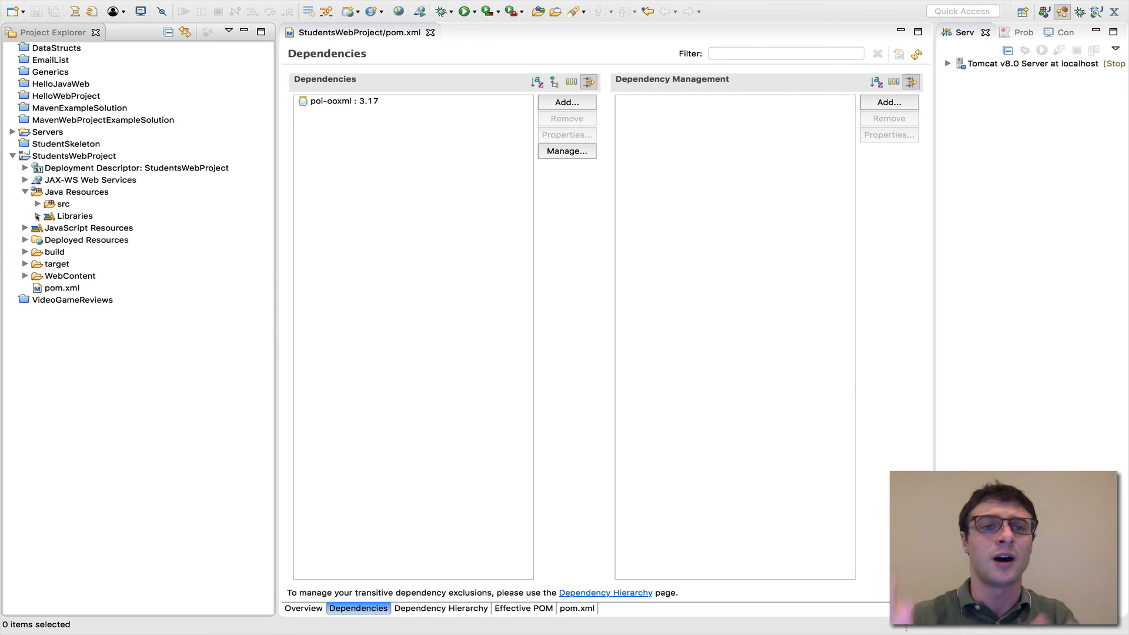
left_click(24, 192)
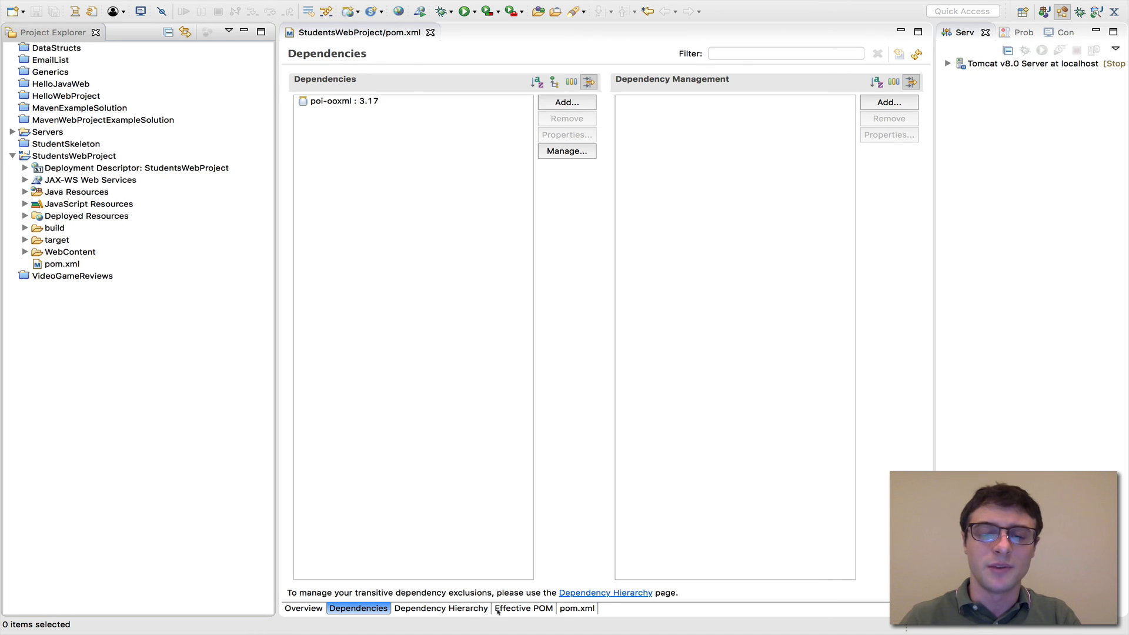
View the POM's XML source and highlight the poi-ooxml dependency element to examine it
left_click(575, 609)
left_click(503, 229)
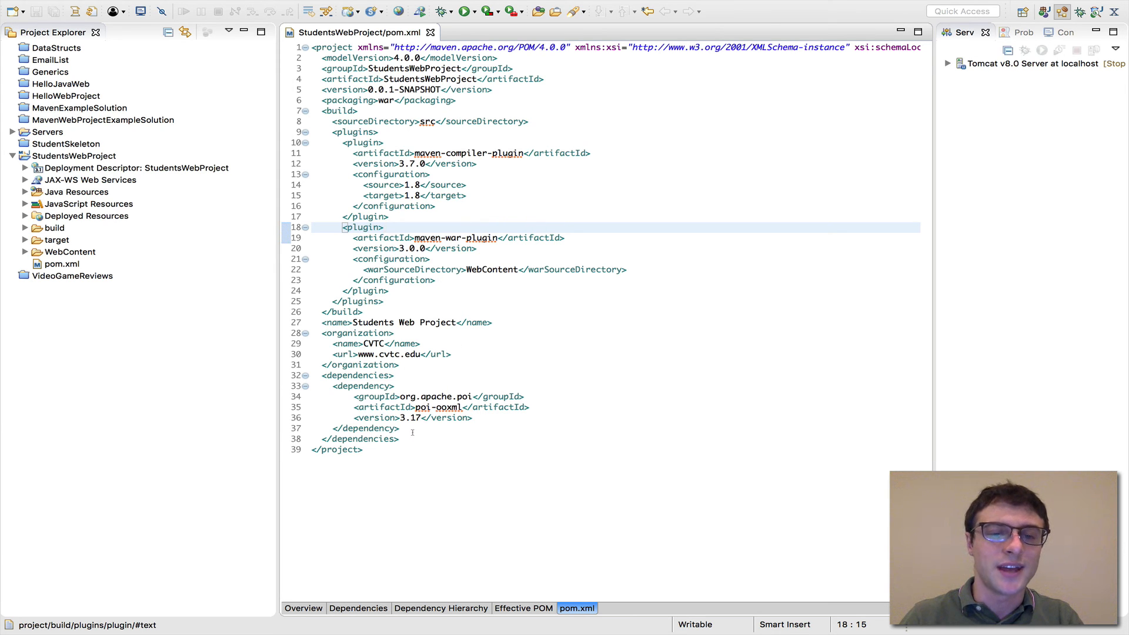
left_click_drag(413, 432, 311, 386)
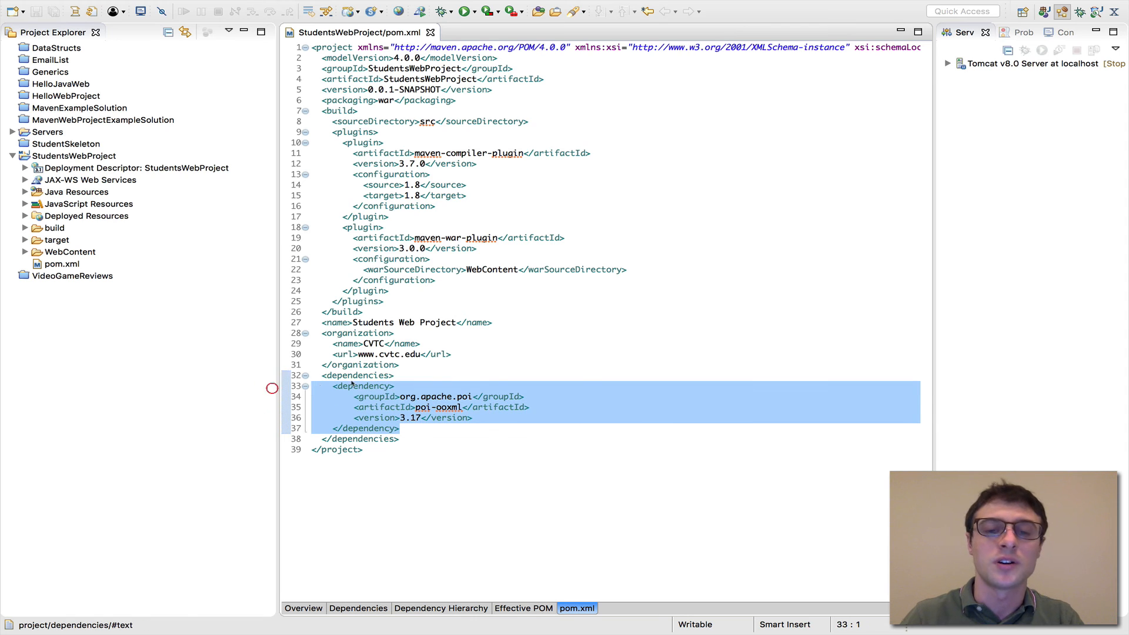
left_click(430, 433)
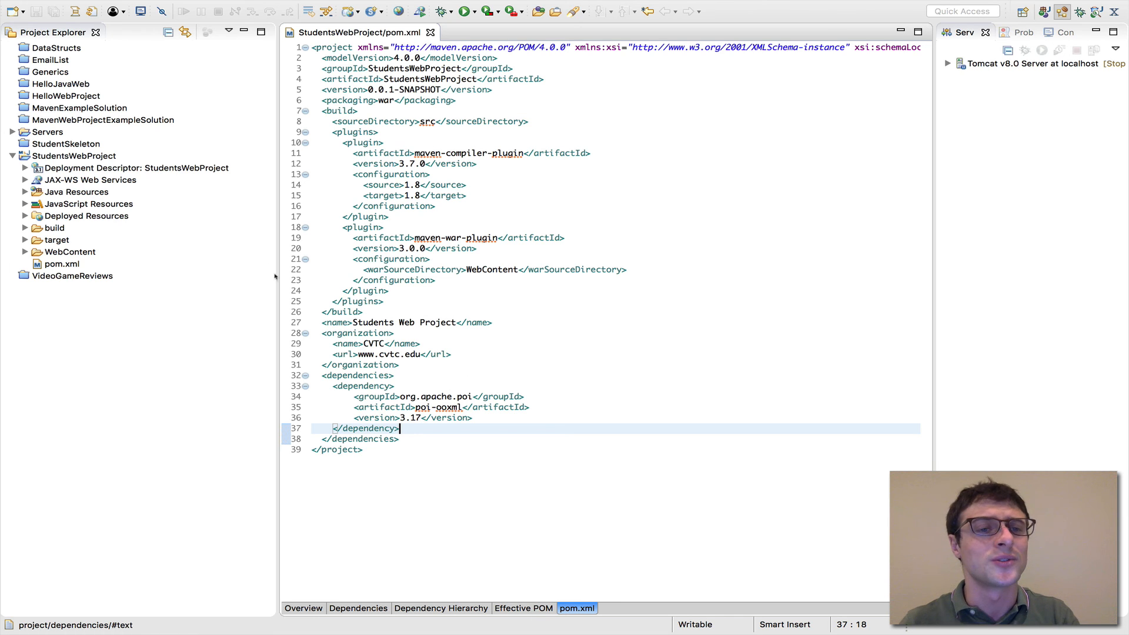
Expand the project's Java Resources libraries down to Maven Dependencies and select the poi-ooxml-3.17 JAR
left_click(25, 192)
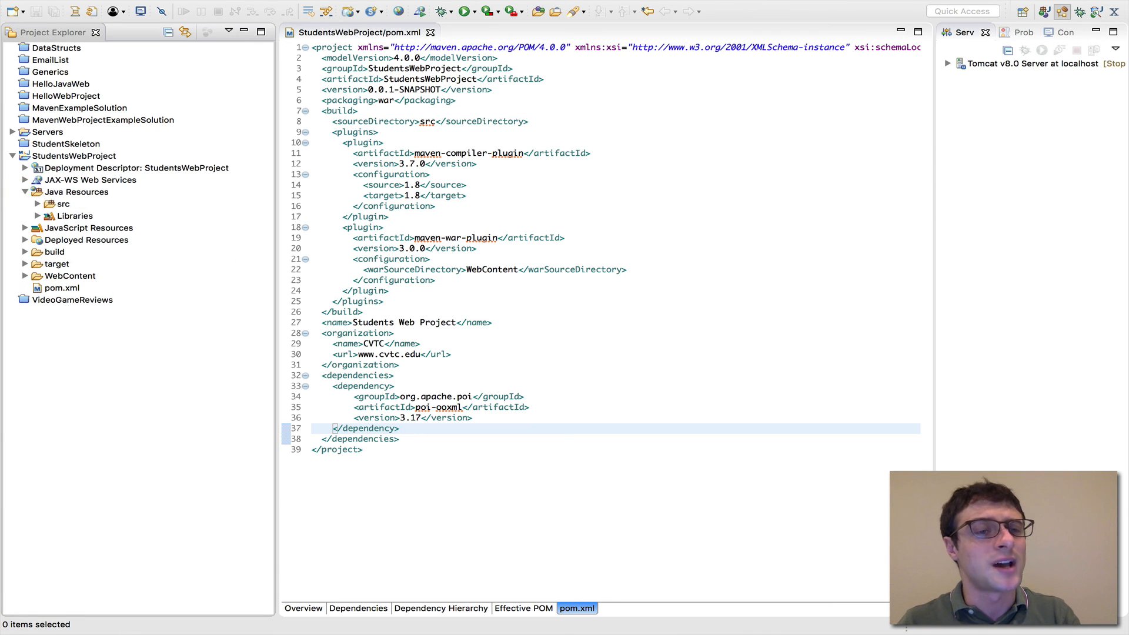
left_click(38, 216)
left_click(51, 251)
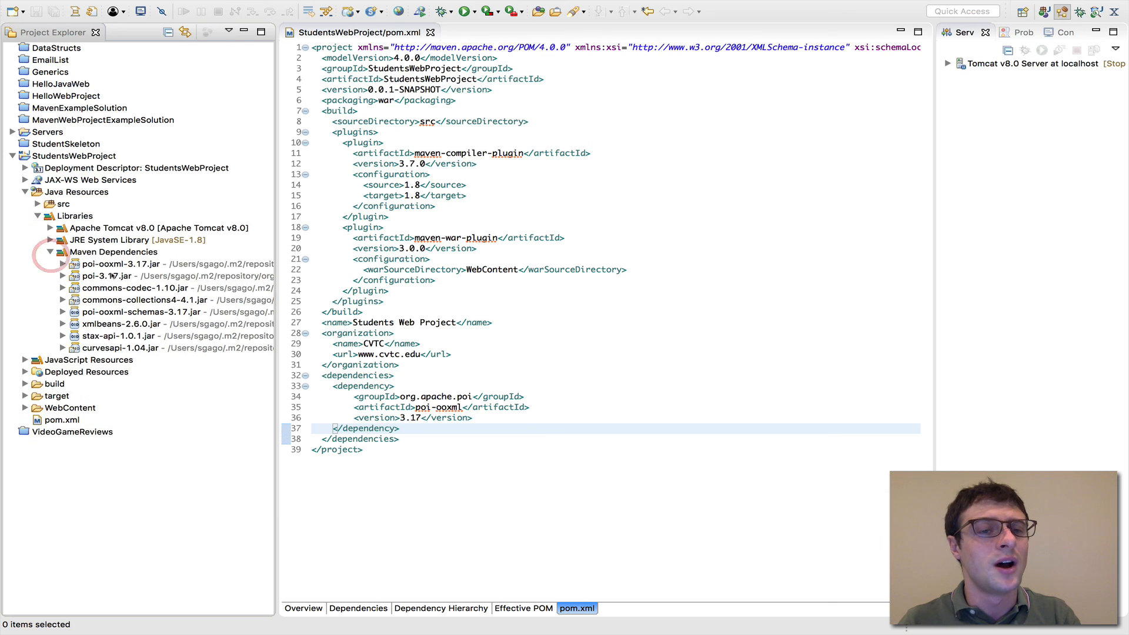
left_click(107, 266)
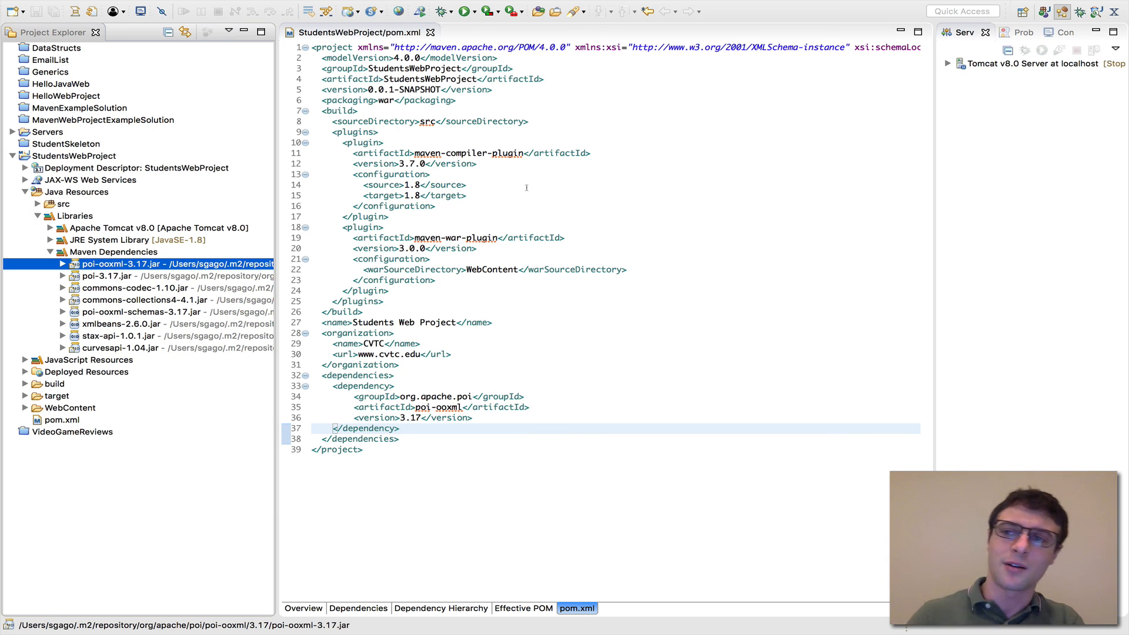
Widen the Servers view by narrowing the editor area so the Tomcat v8.0 entry fits
left_click(976, 63)
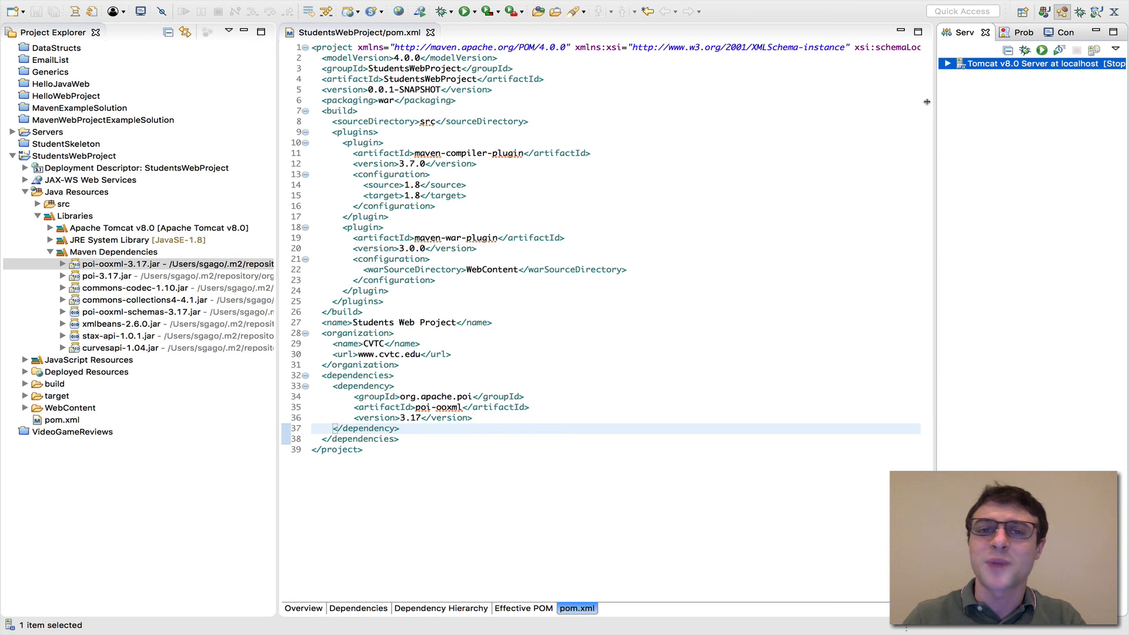
left_click_drag(933, 102, 840, 107)
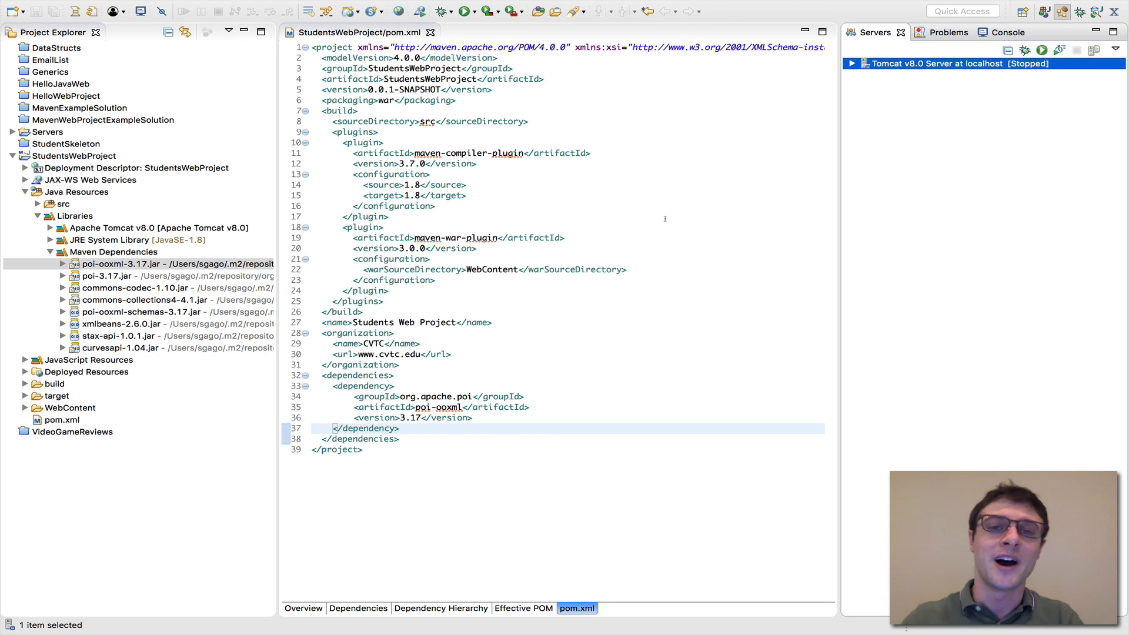
Collapse Maven Dependencies, check the Configure options available for StudentsWebProject, and dismiss them without choosing any
left_click(80, 156)
left_click(50, 251)
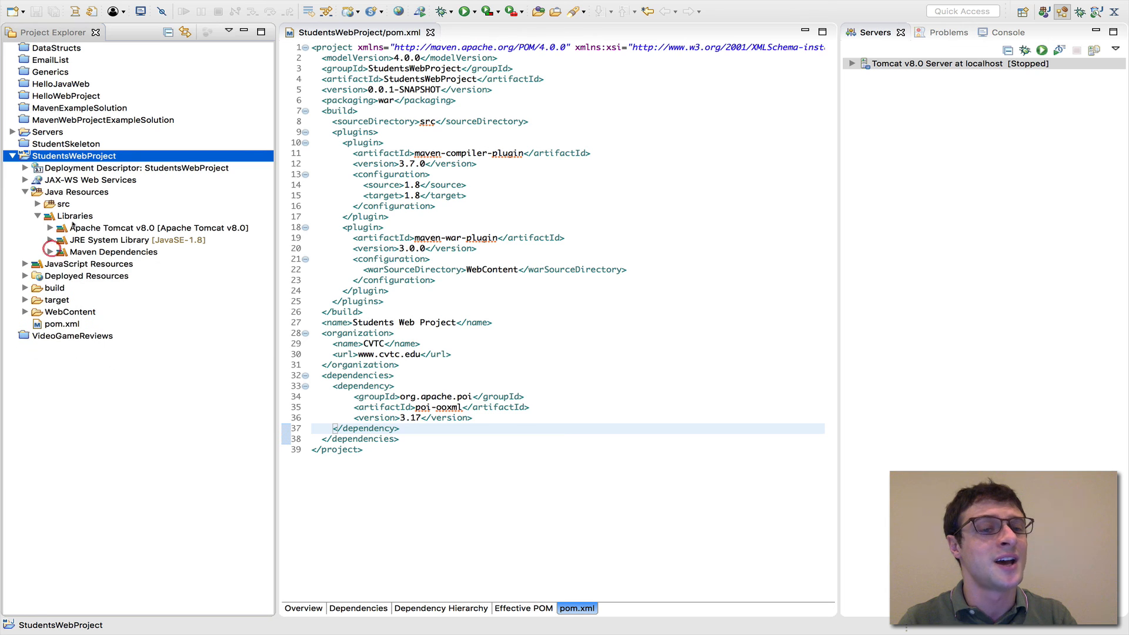
right_click(86, 153)
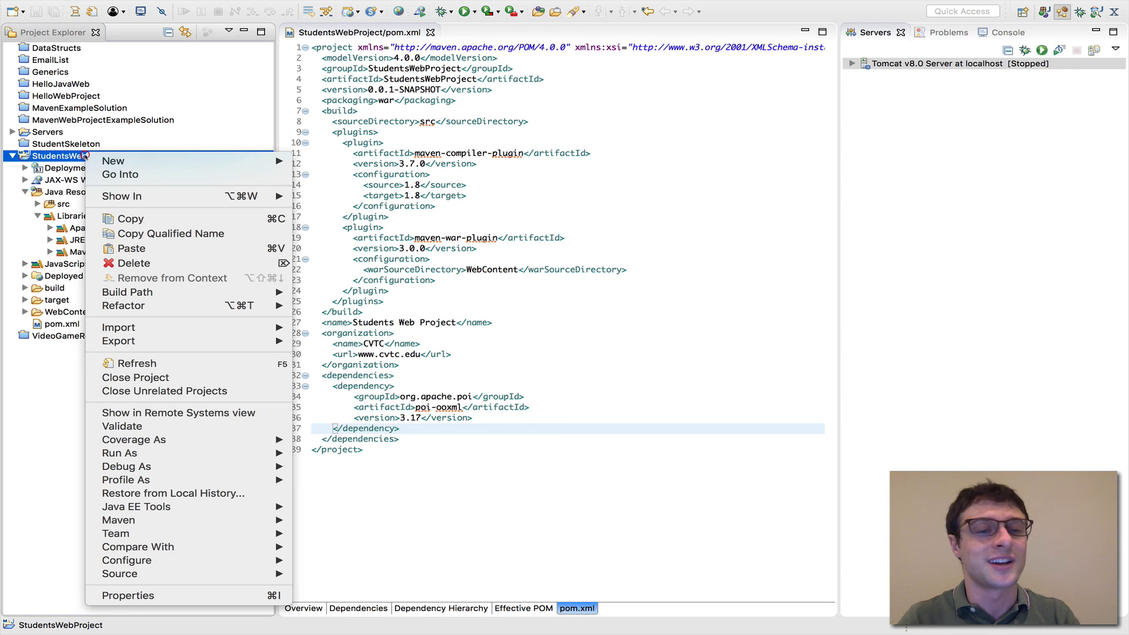
mouse_move(223, 561)
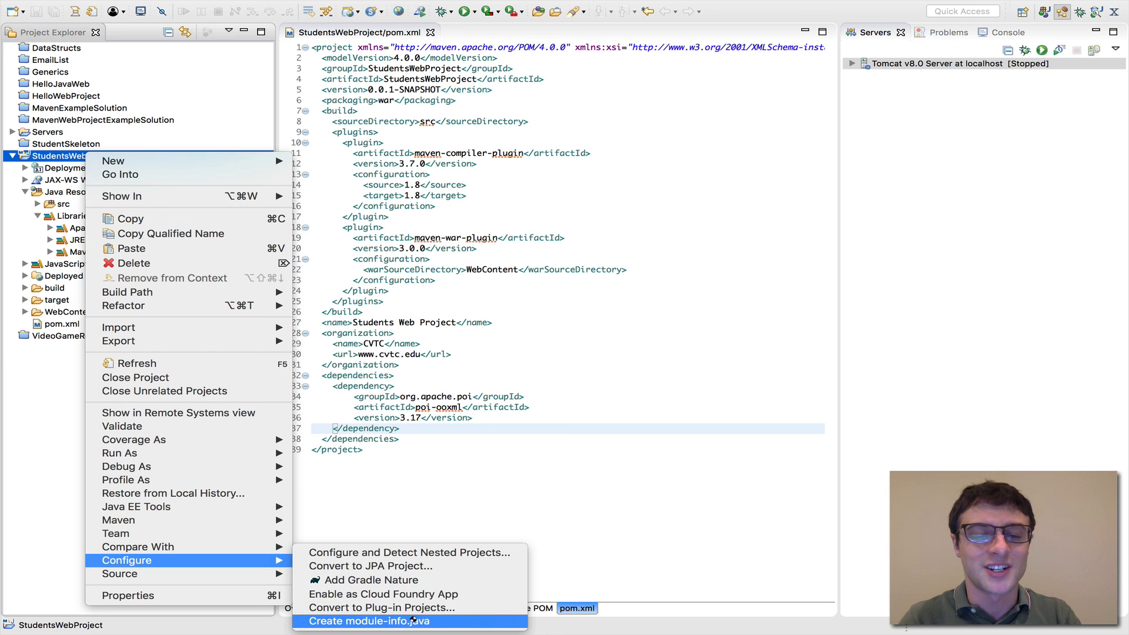
mouse_move(266, 528)
left_click(441, 330)
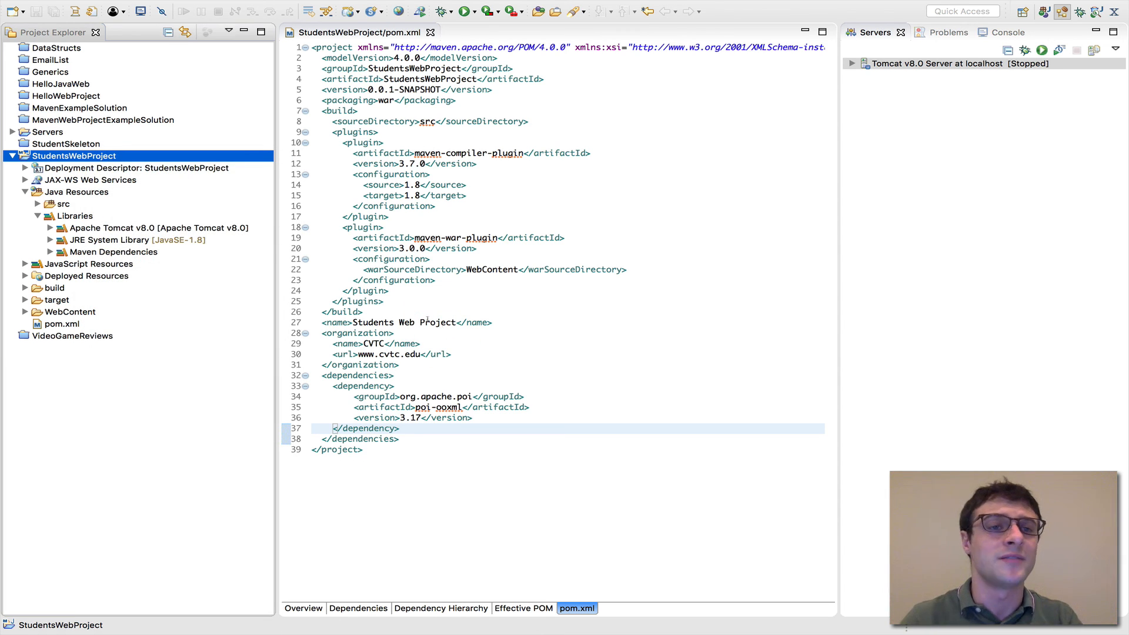
Collapse StudentsWebProject in the project tree and place the cursor after the first closing plugin tag in pom.xml
left_click(13, 156)
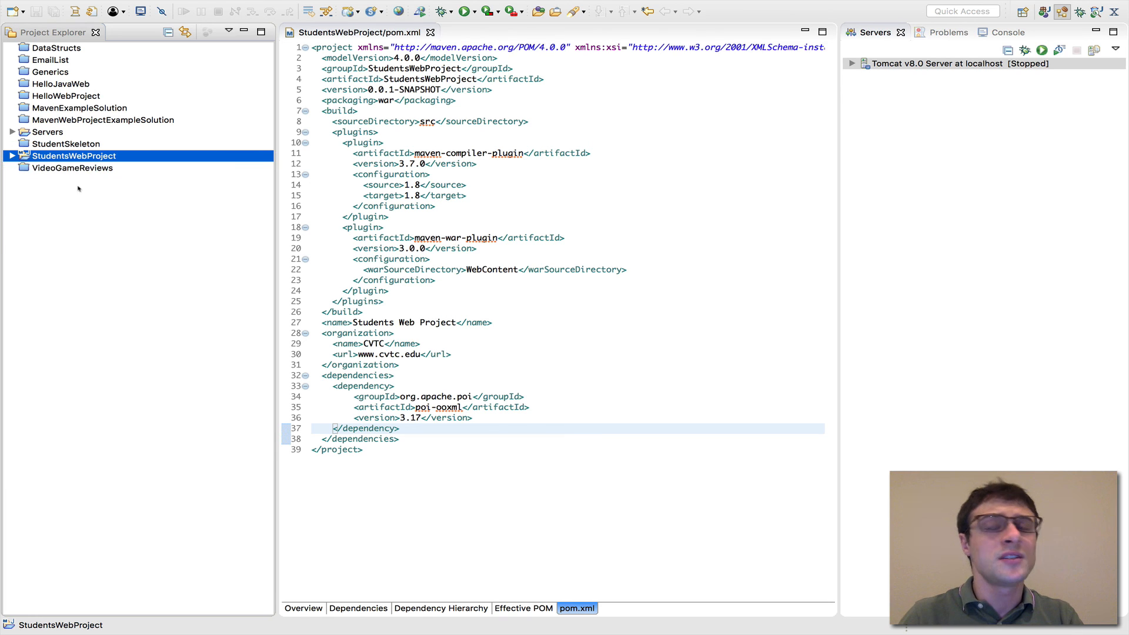
left_click(108, 243)
left_click(427, 213)
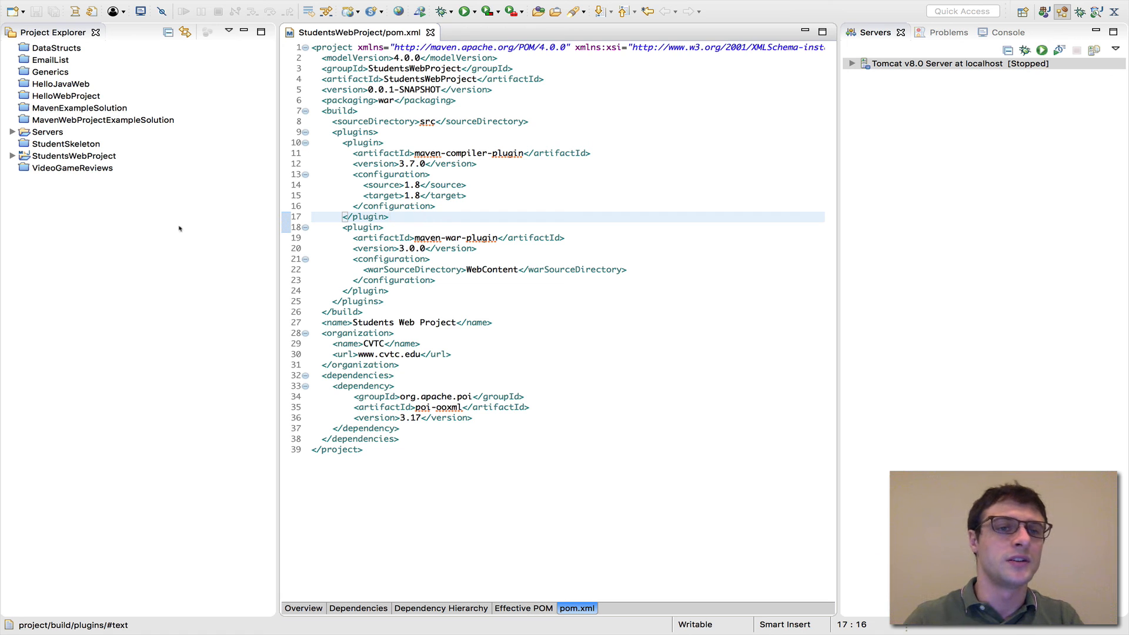
Find the Maven Project wizard among the new-item wizards, select it to view its description, and cancel without creating a project
right_click(140, 216)
mouse_move(176, 222)
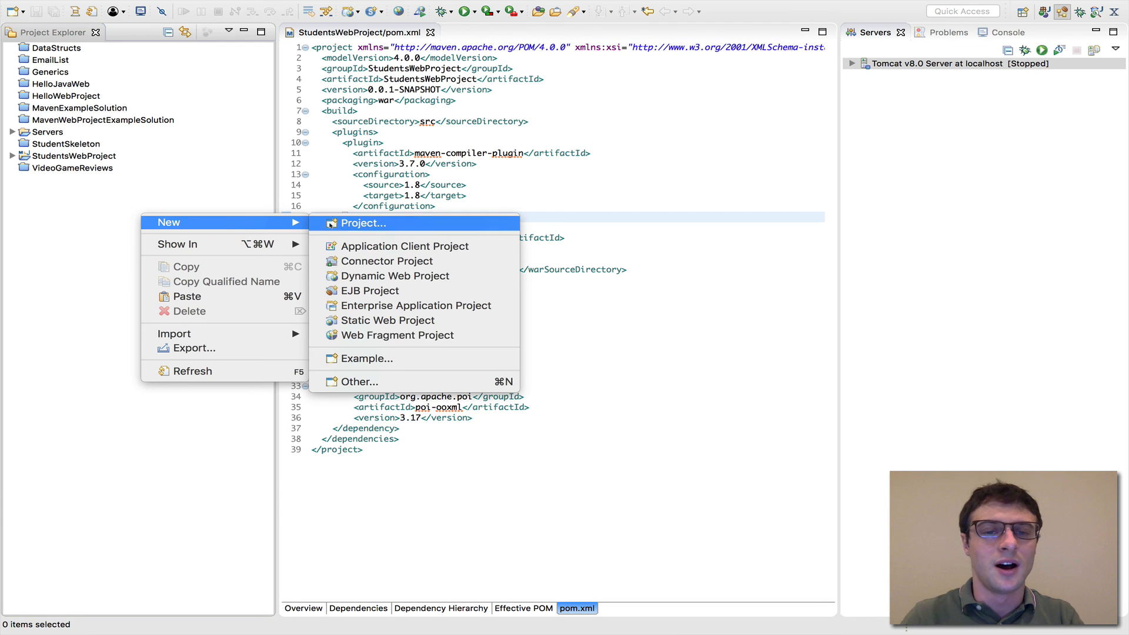
left_click(388, 382)
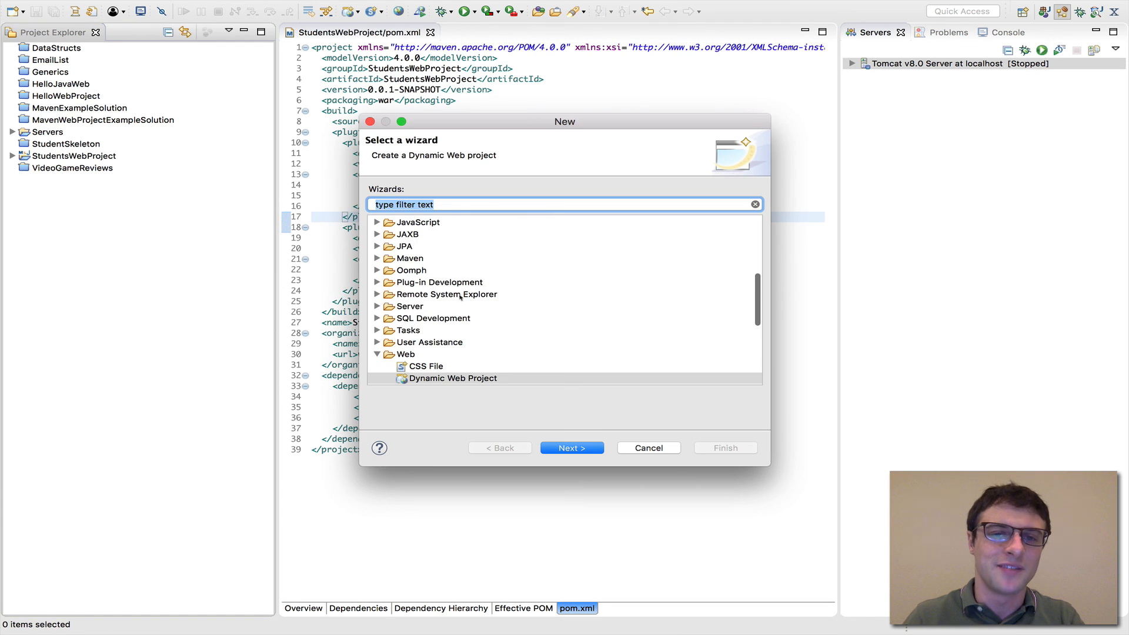
left_click(377, 259)
left_click(431, 271)
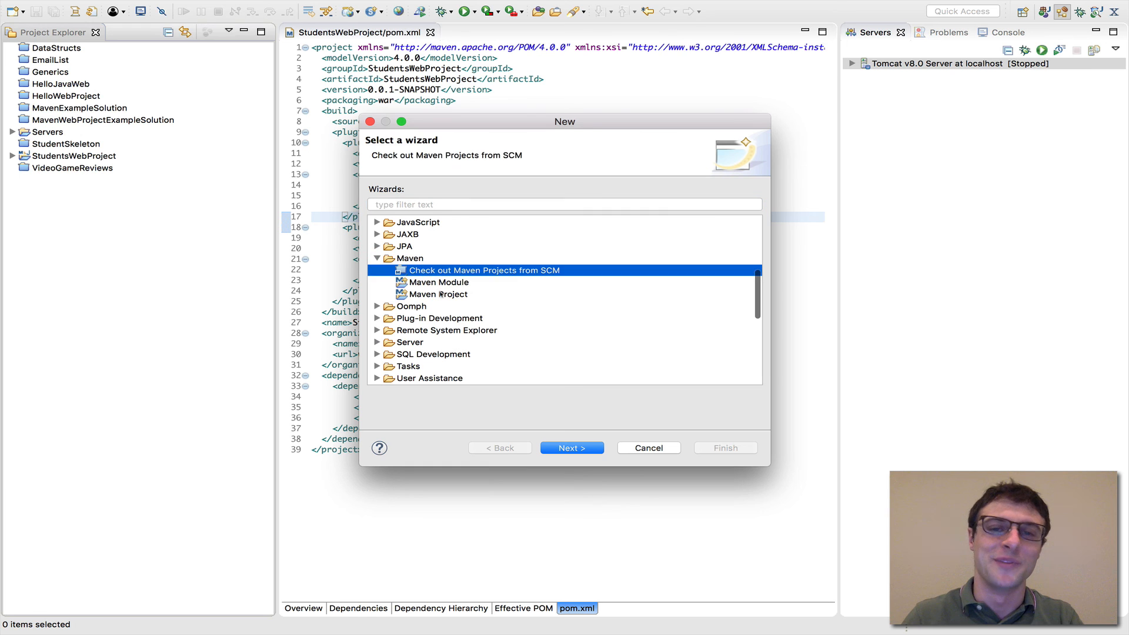
left_click(440, 294)
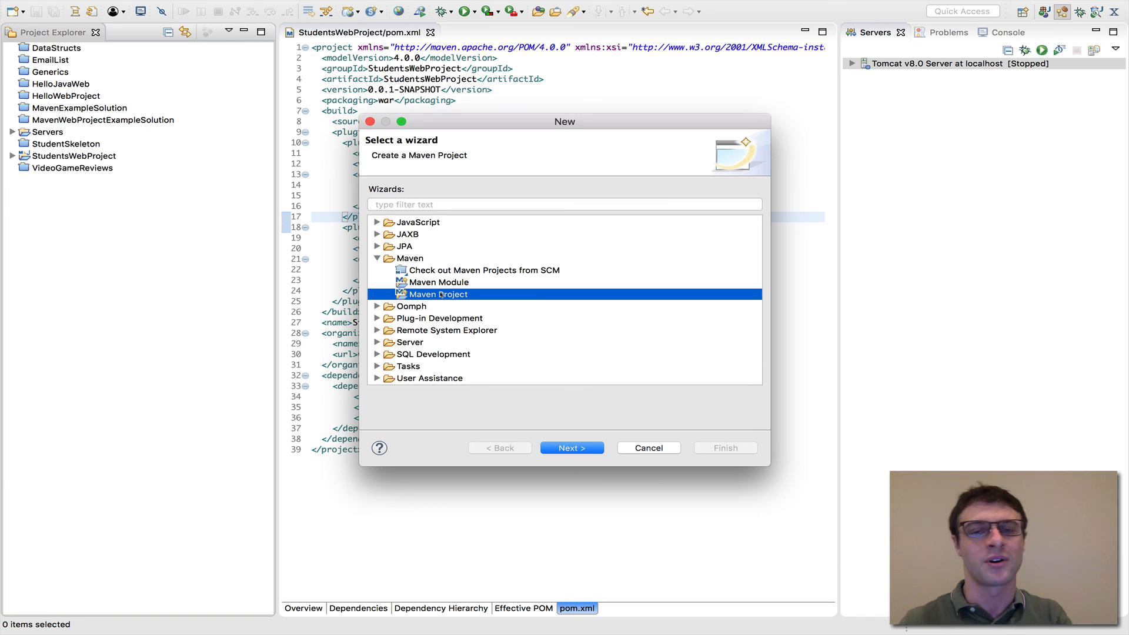
left_click(636, 446)
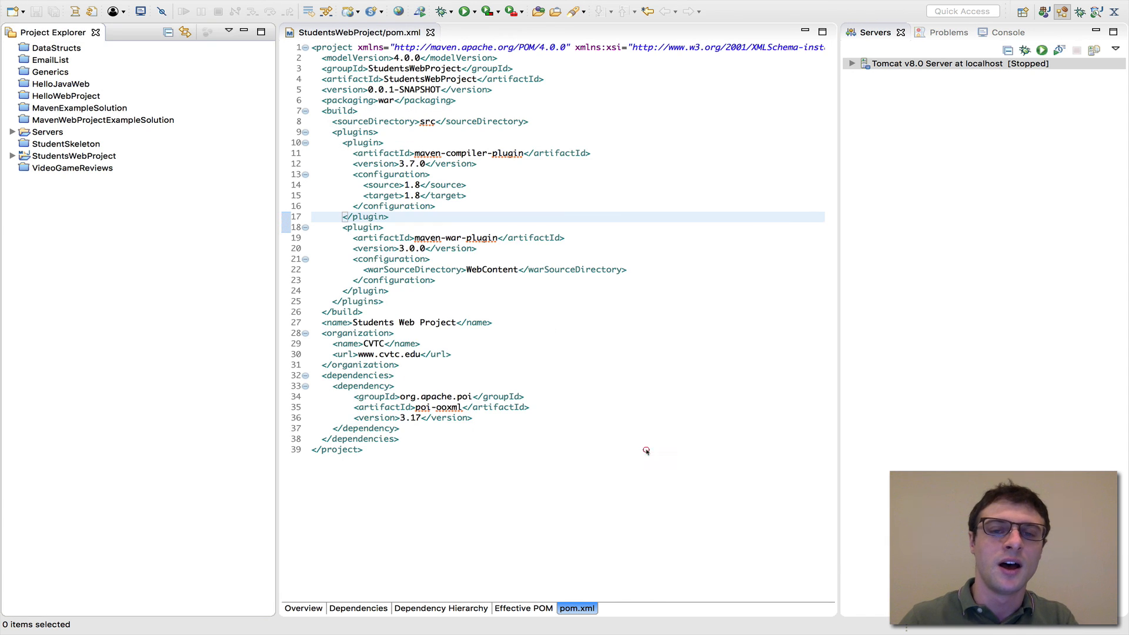
left_click(496, 282)
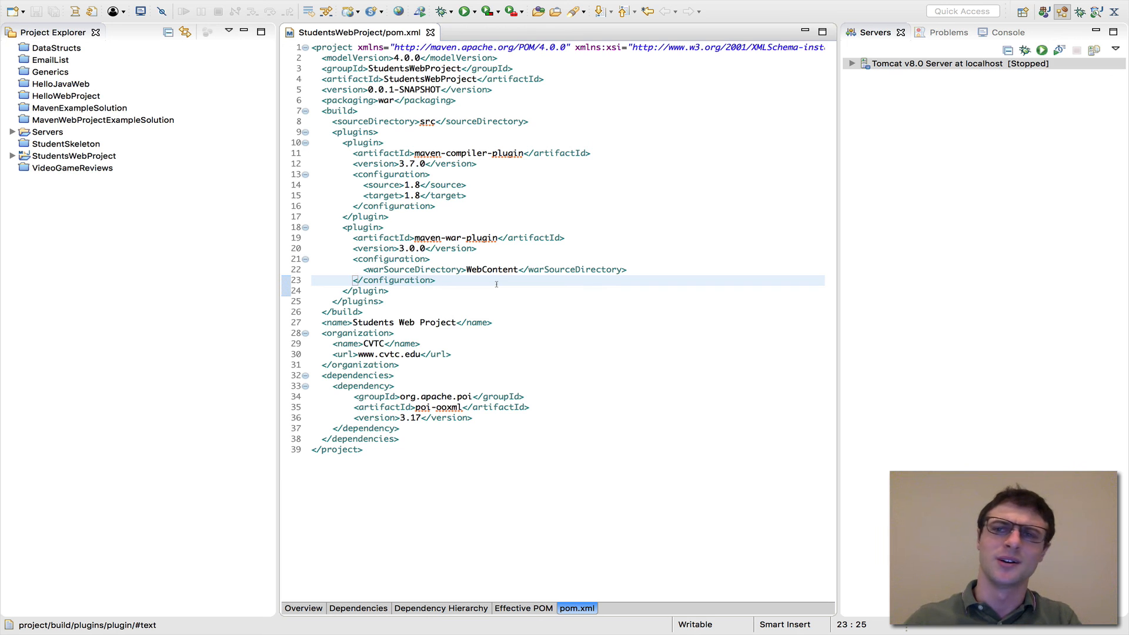
left_click(497, 285)
left_click(455, 299)
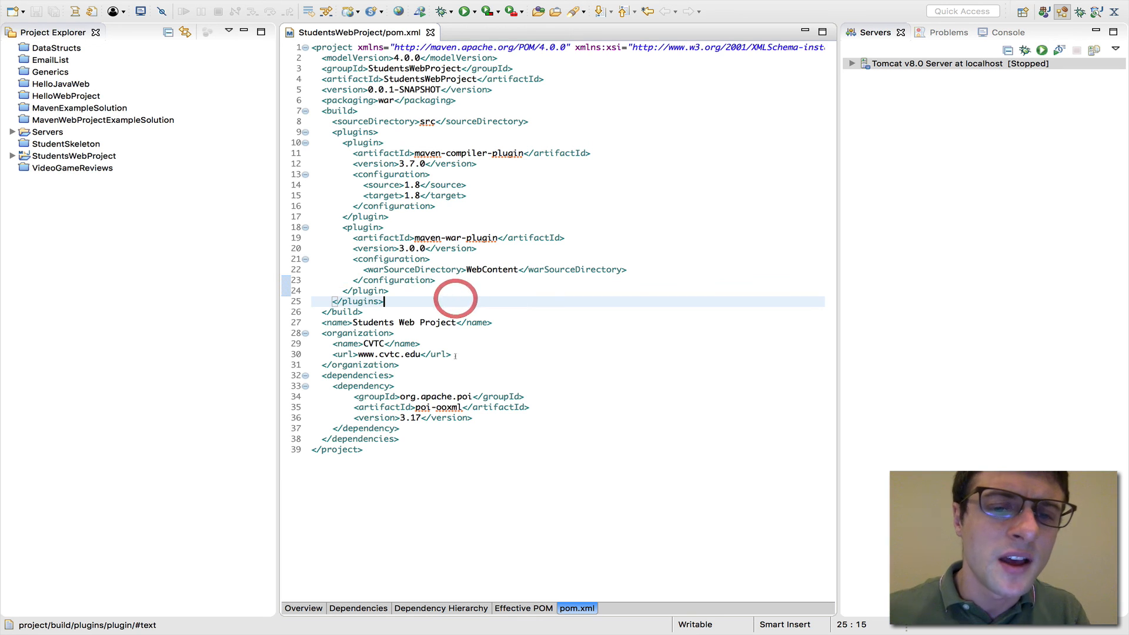
left_click(452, 361)
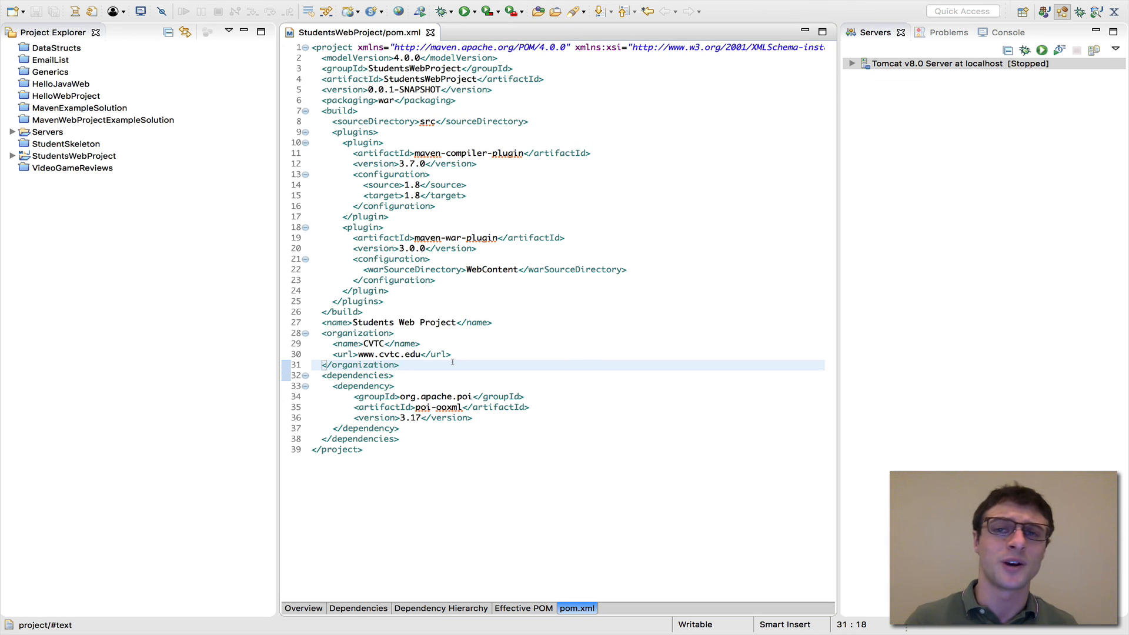
mouse_move(684, 3)
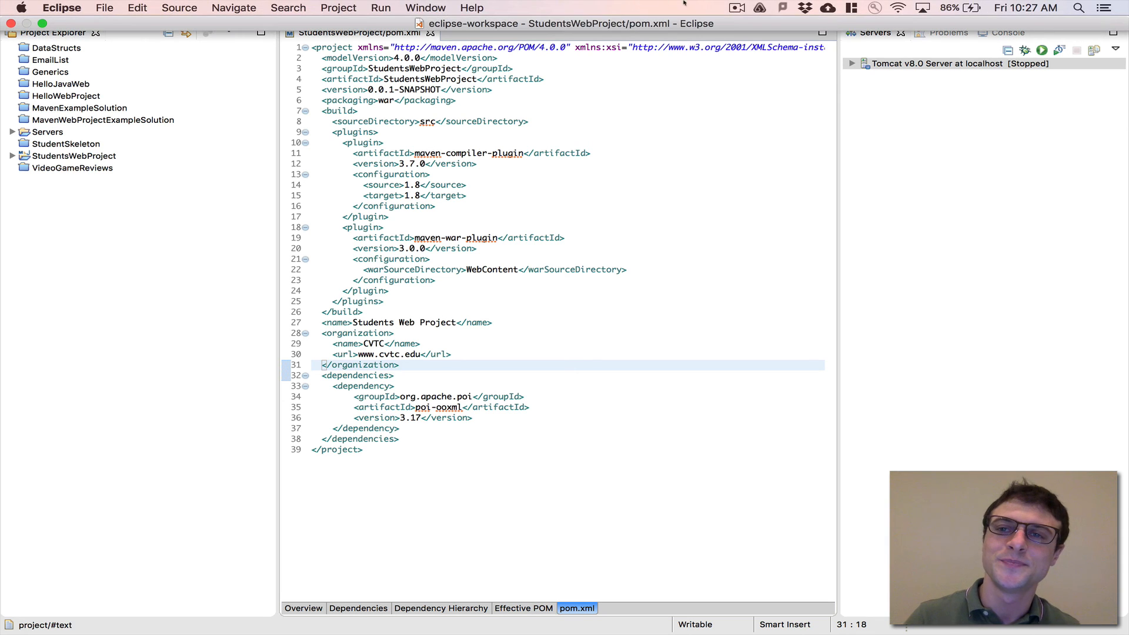